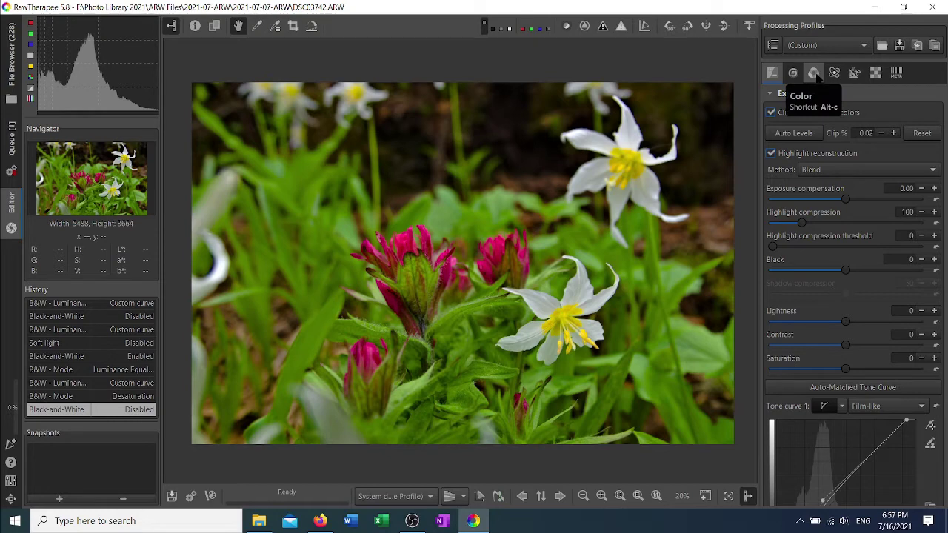
Enable the Black-and-White tool in the Color tab to render the wildflower photo grayscale.
left_click(813, 73)
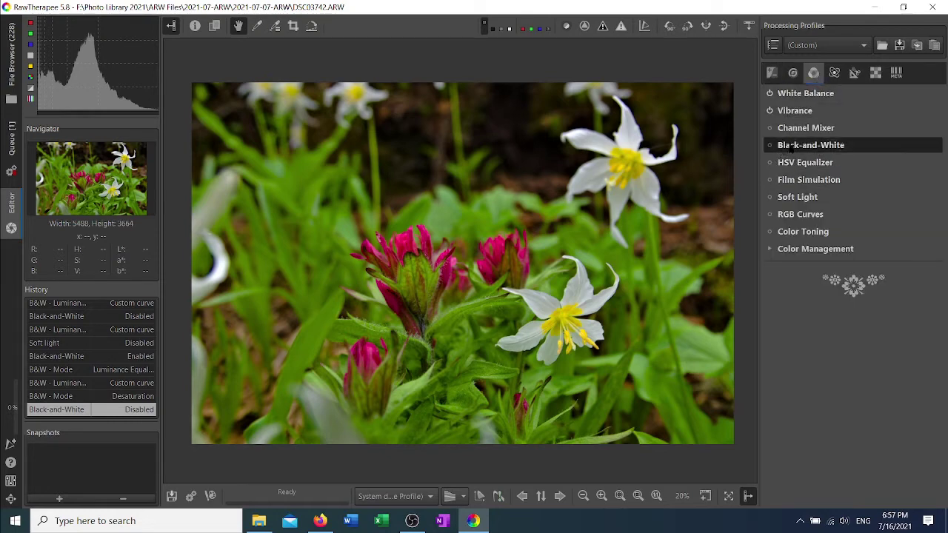
left_click(790, 147)
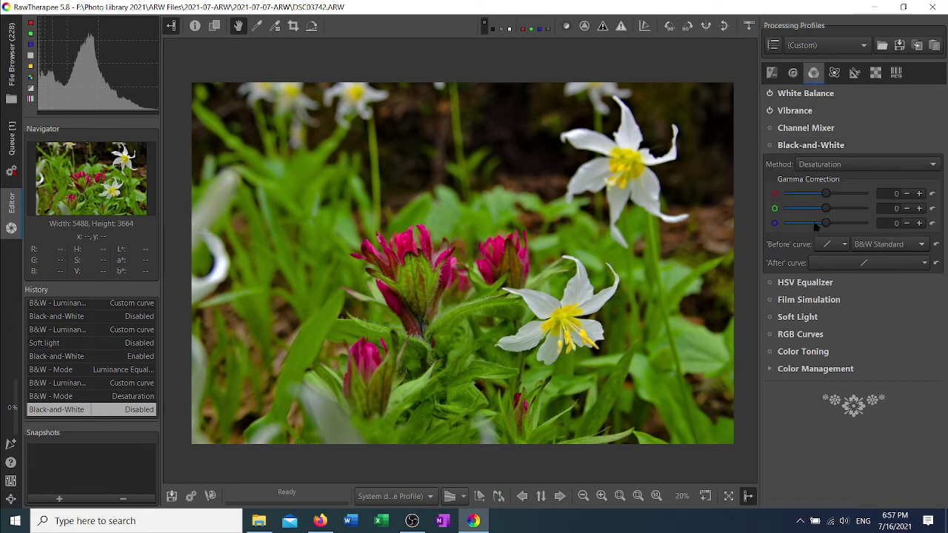
left_click(770, 145)
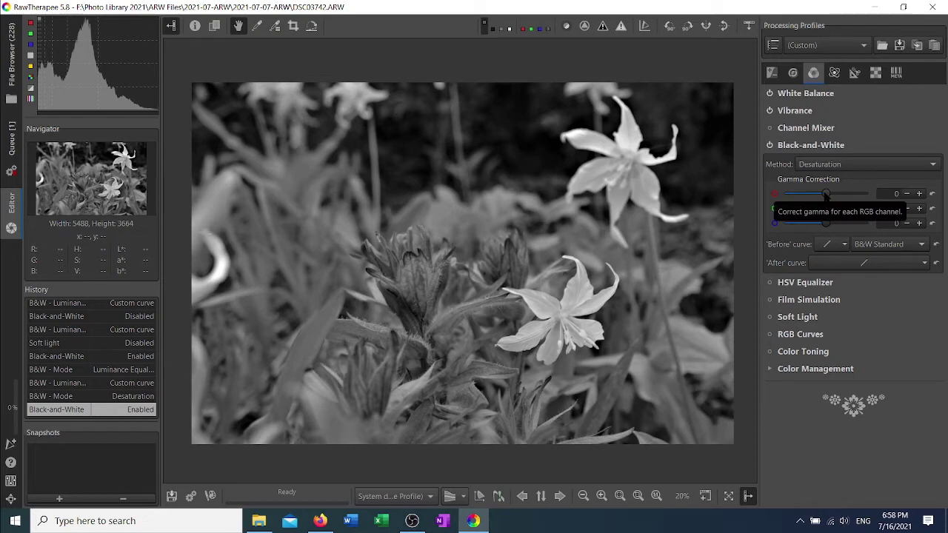
Push the red, green and blue gamma corrections to extremes like -100 and 100, resetting red and green to 0.
left_click_drag(826, 194, 789, 196)
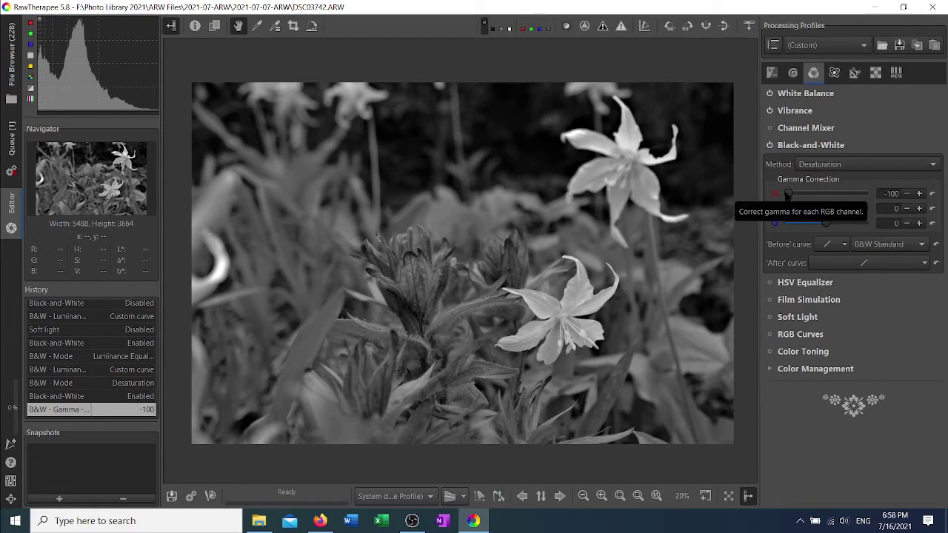
left_click_drag(788, 194, 859, 197)
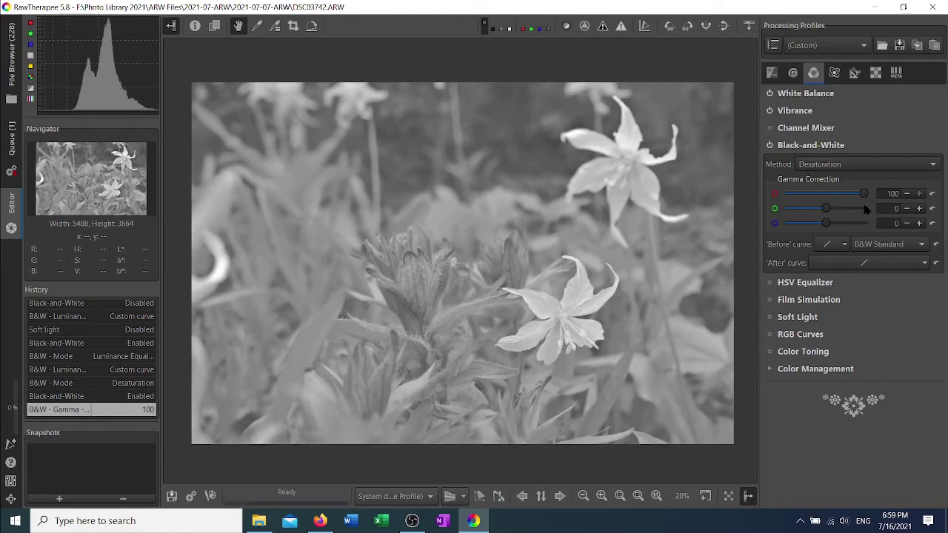
left_click(930, 194)
left_click_drag(825, 208, 779, 209)
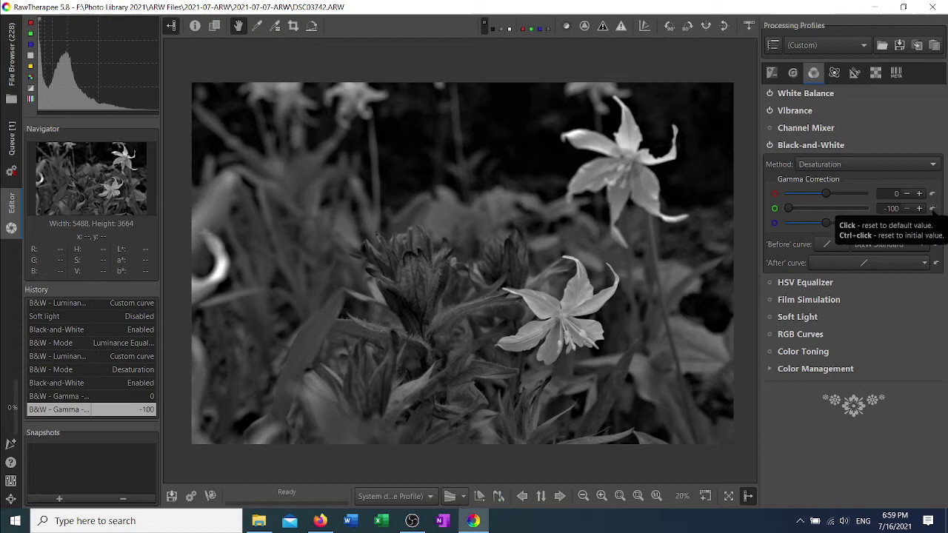
left_click(931, 209)
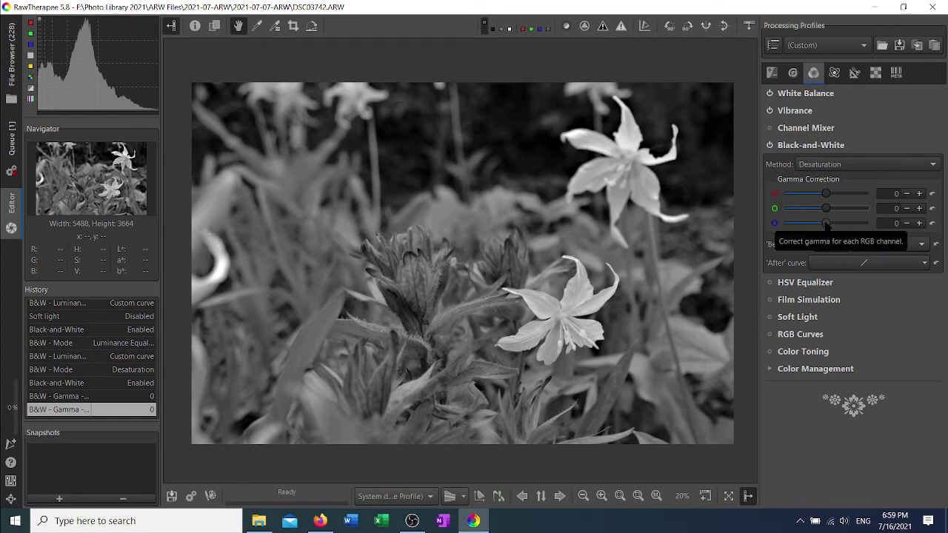
left_click_drag(826, 224, 845, 224)
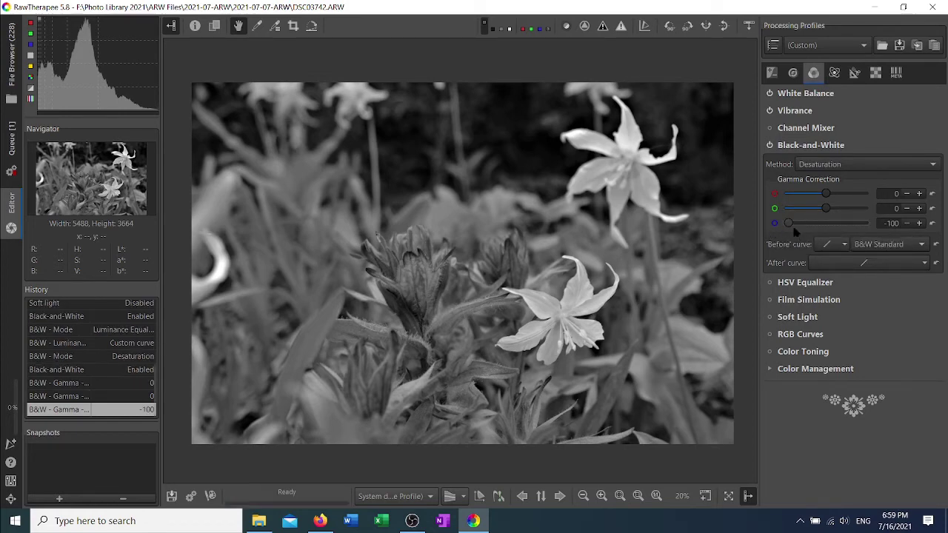
left_click_drag(848, 228, 824, 235)
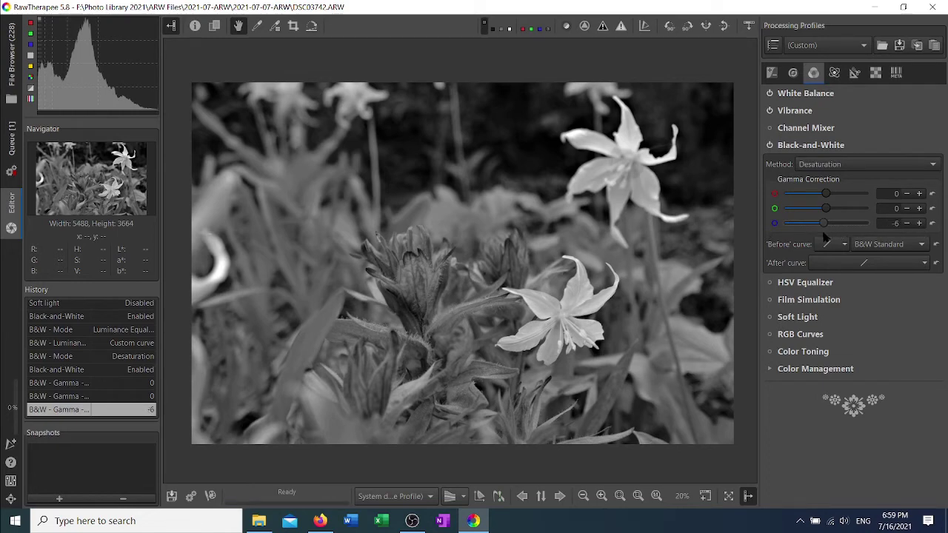
Reset blue gamma, switch the working profile from ProPhoto to sRGB, then retest blue gamma back to 0.
left_click(932, 223)
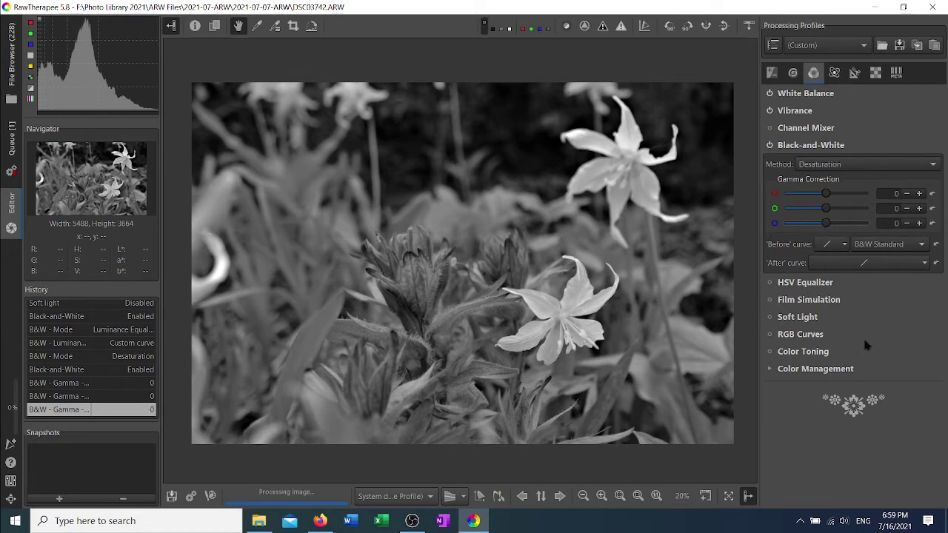
left_click(833, 370)
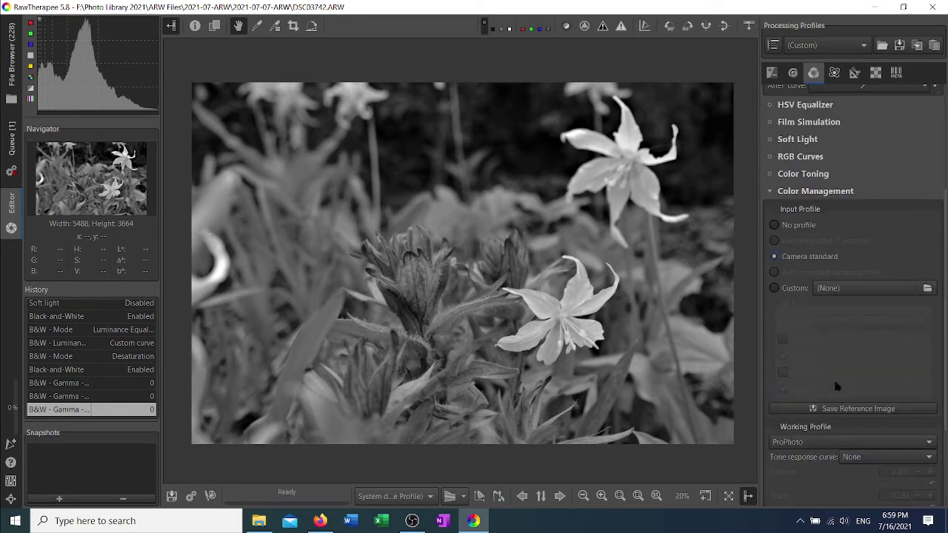
scroll(833, 377, "down", 1)
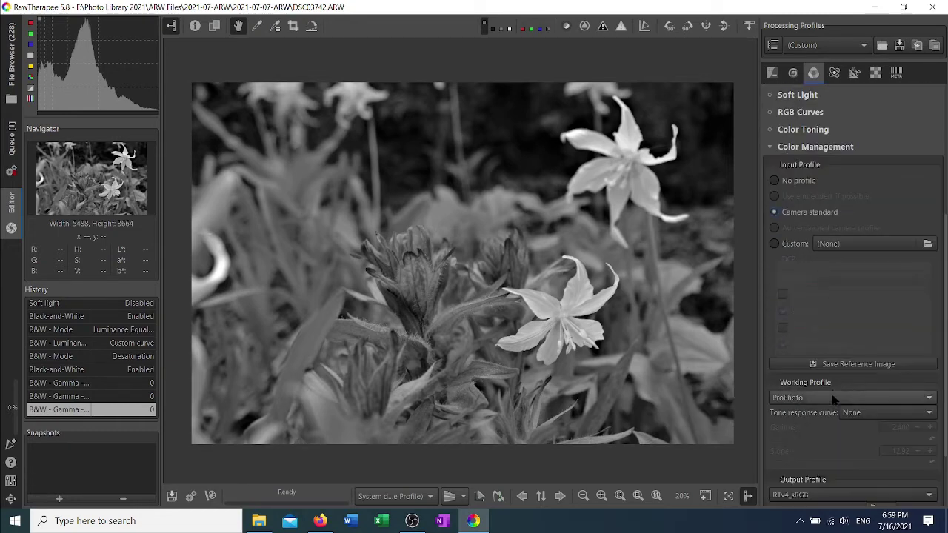
left_click(834, 398)
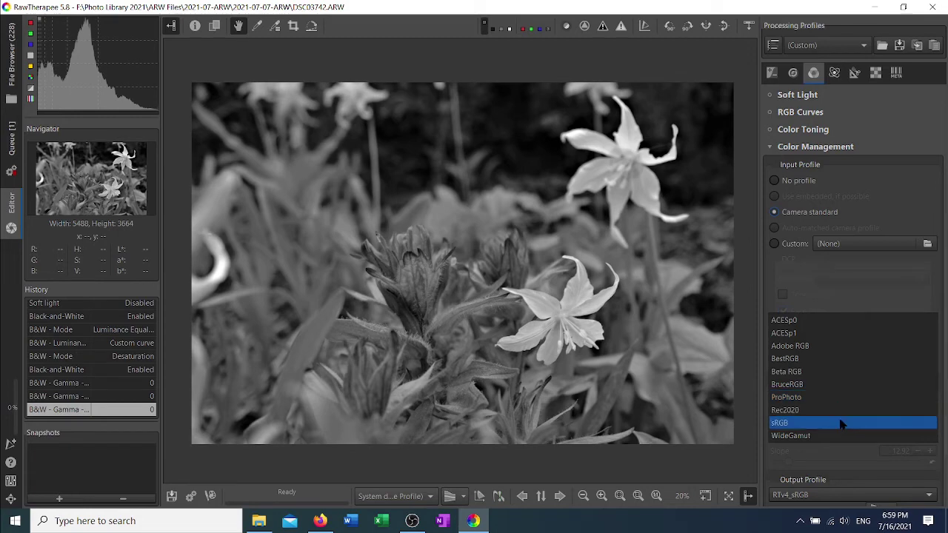
key("Escape")
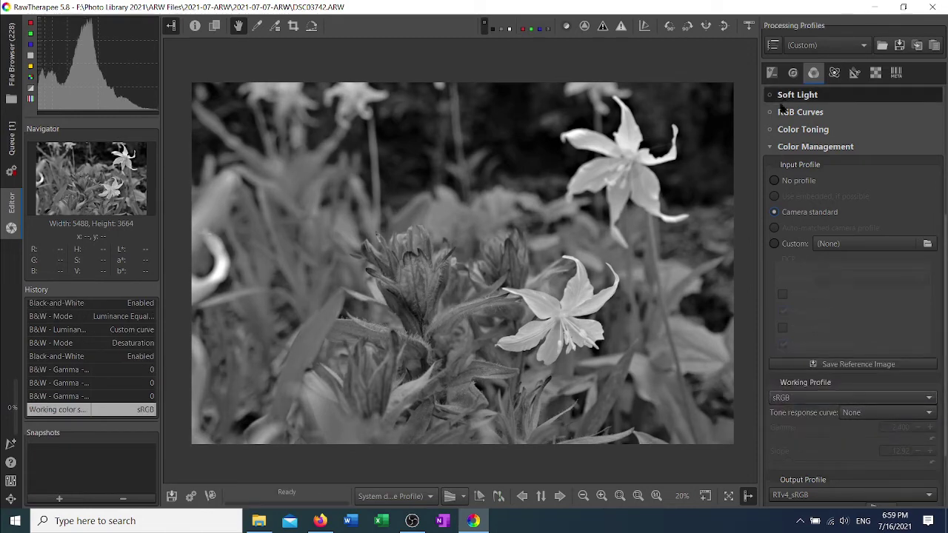
left_click(770, 147)
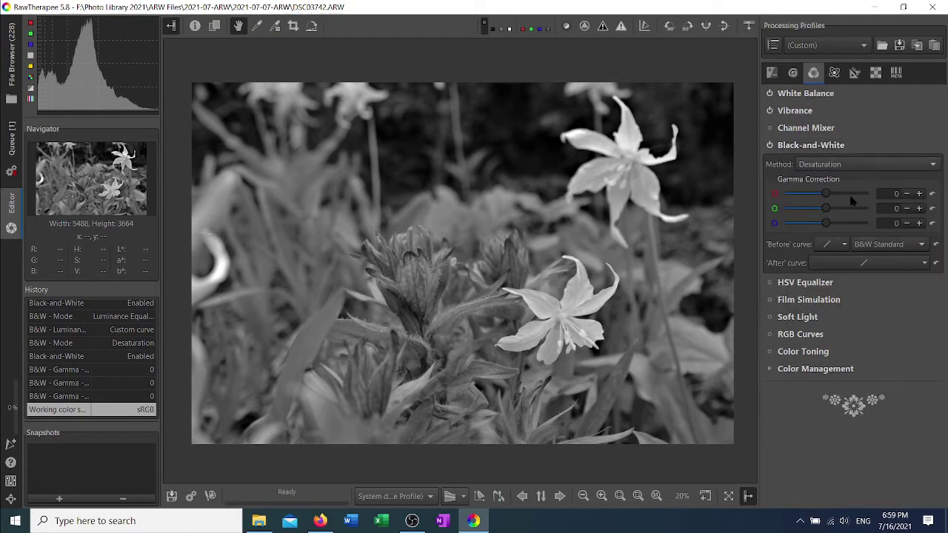
mouse_move(826, 226)
left_mouse_down()
mouse_move(765, 236)
mouse_move(869, 239)
mouse_move(830, 236)
left_mouse_up()
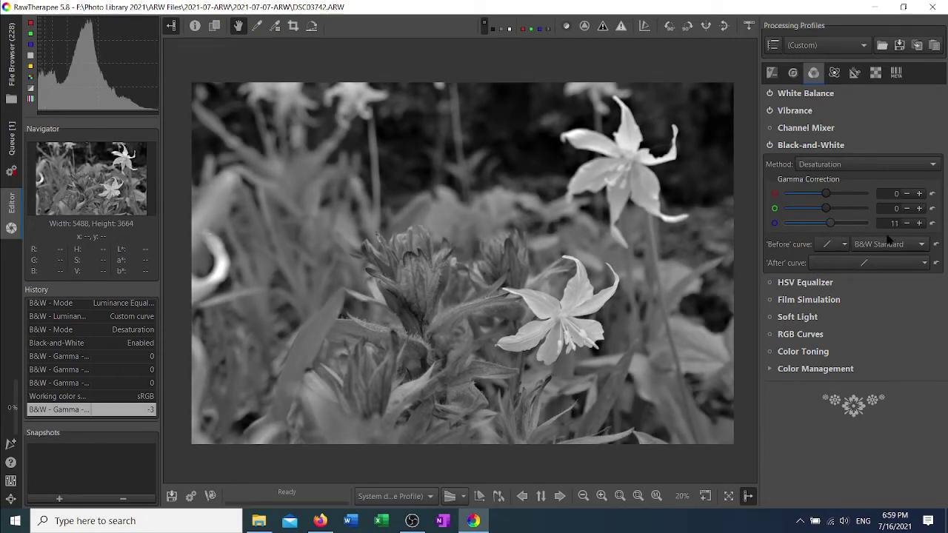
left_click(932, 223)
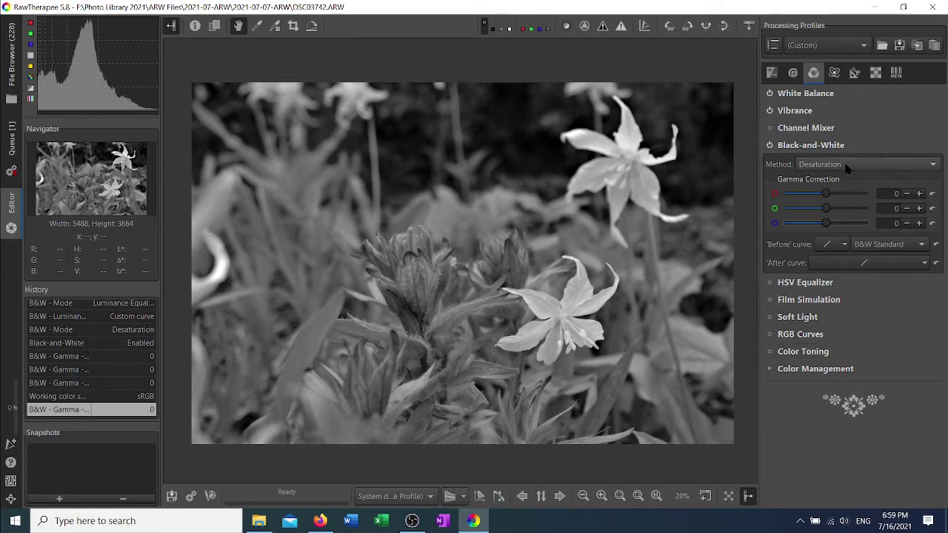
Toggle Black-and-White off and on twice to compare the grayscale result with the colour original.
left_click(845, 246)
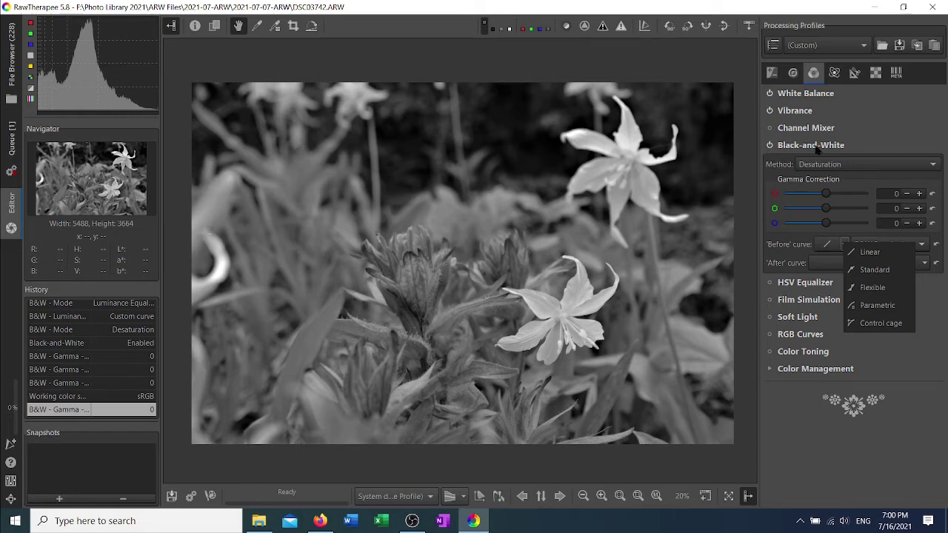
left_click(770, 145)
left_click(770, 145)
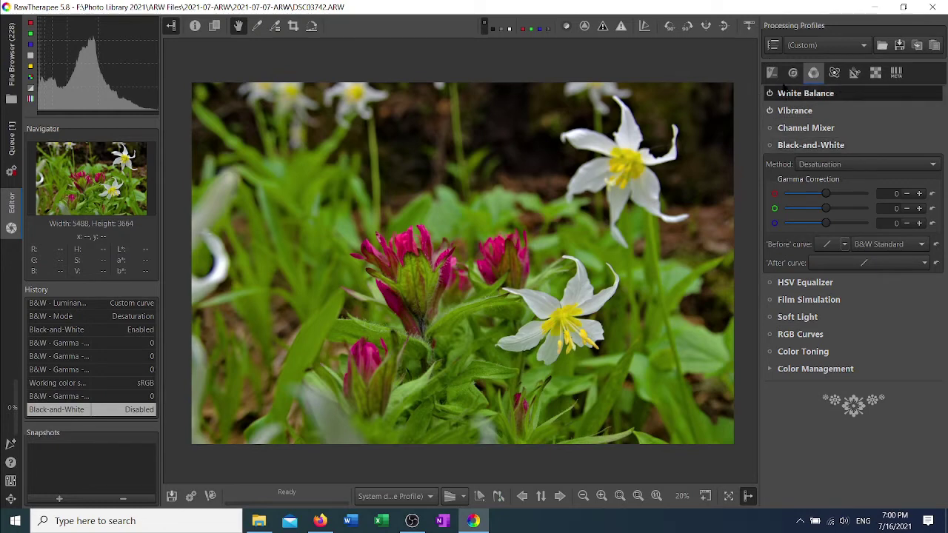
left_click(770, 146)
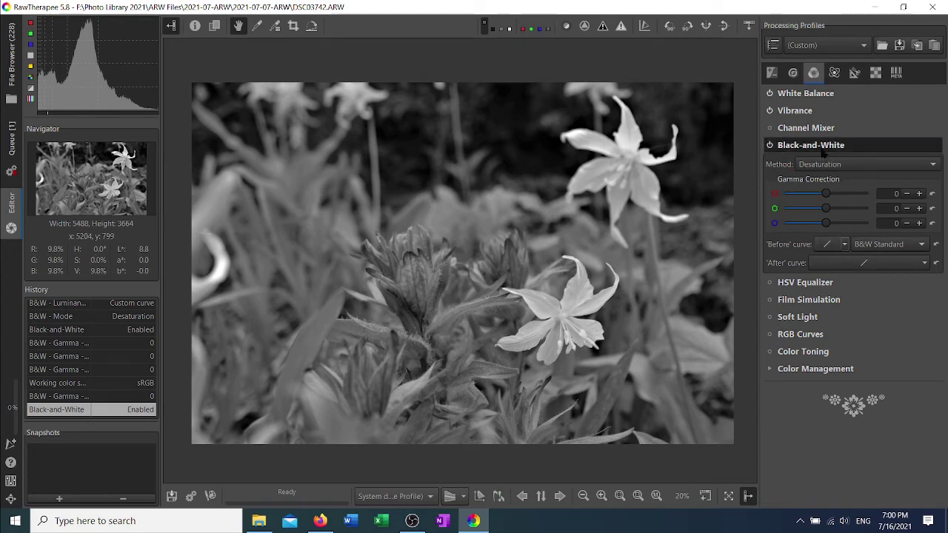
left_click(770, 146)
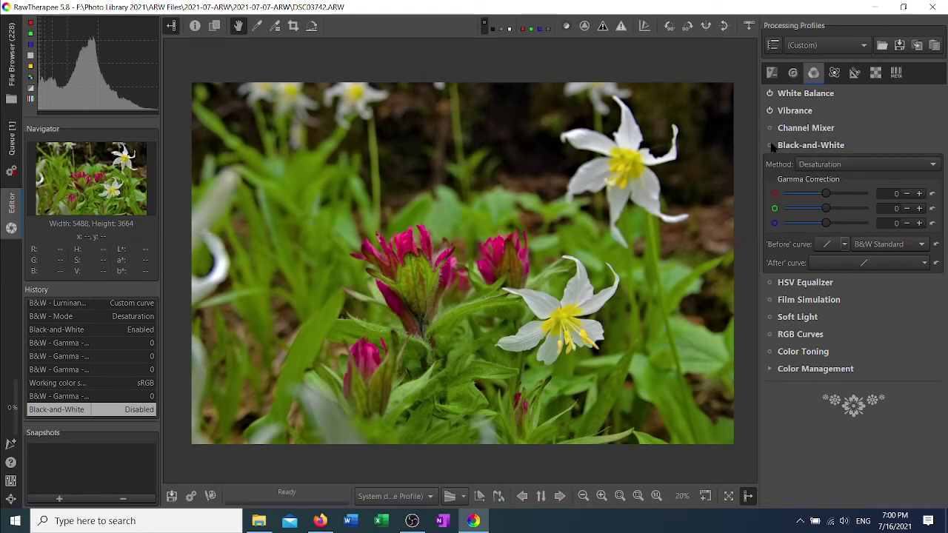
left_click(770, 146)
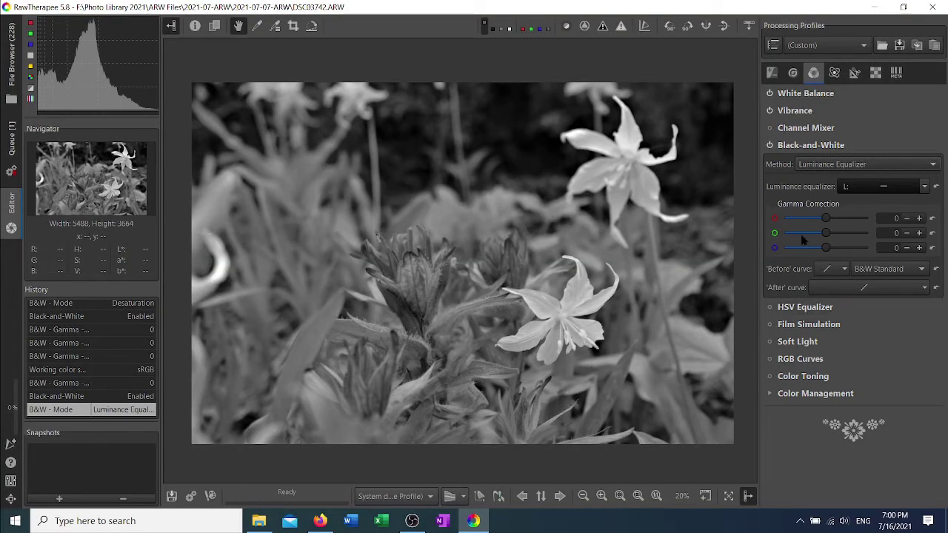
Switch Method from Desaturation to Luminance Equalizer and display its hue-based equalizer curve.
left_click(827, 166)
left_click(828, 154)
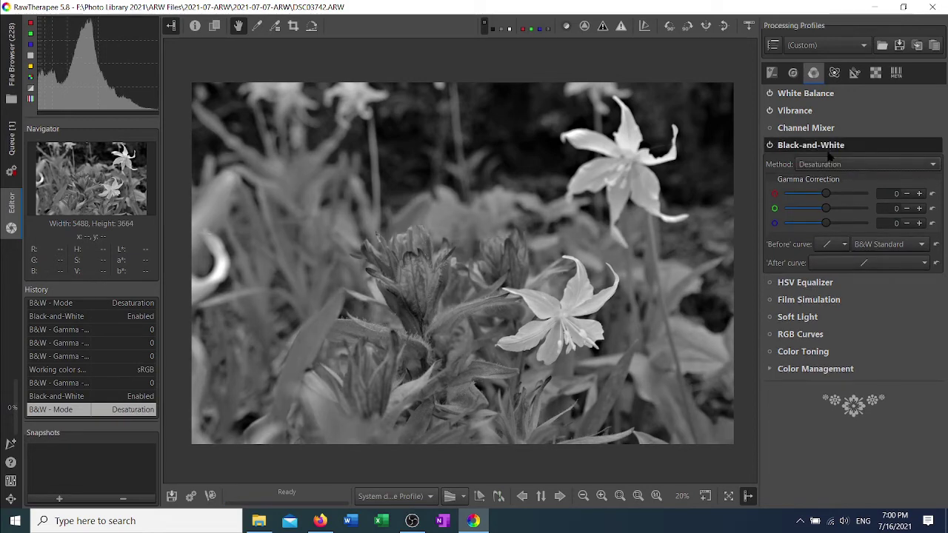
left_click(829, 164)
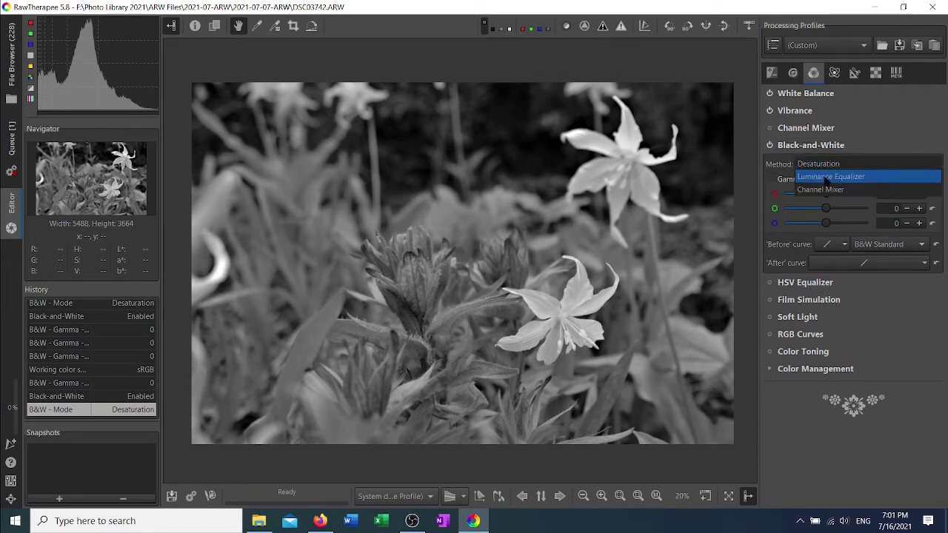
left_click(827, 180)
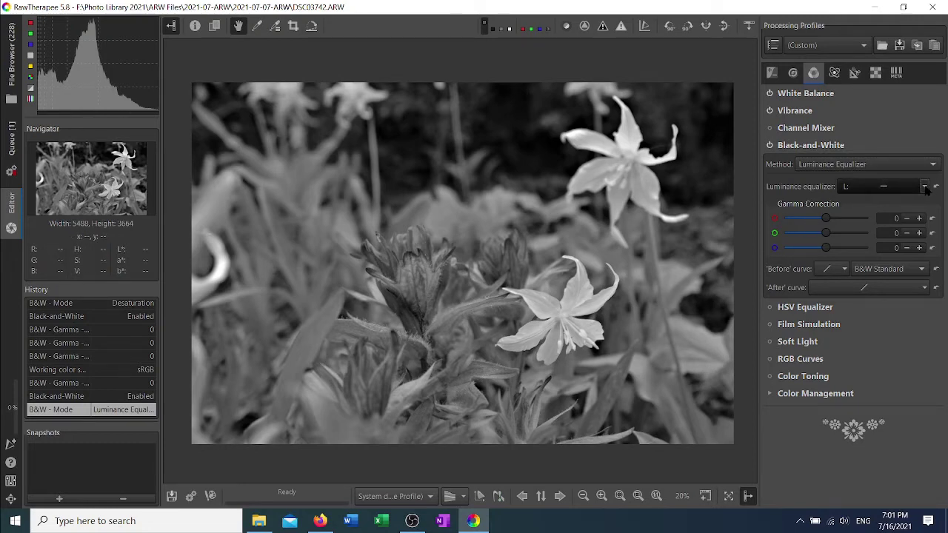
left_click(924, 188)
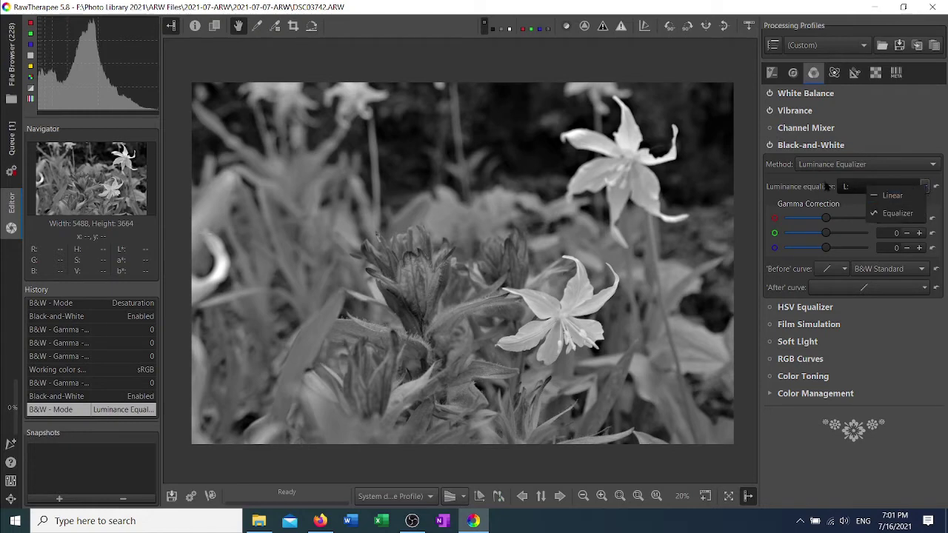
left_click(892, 213)
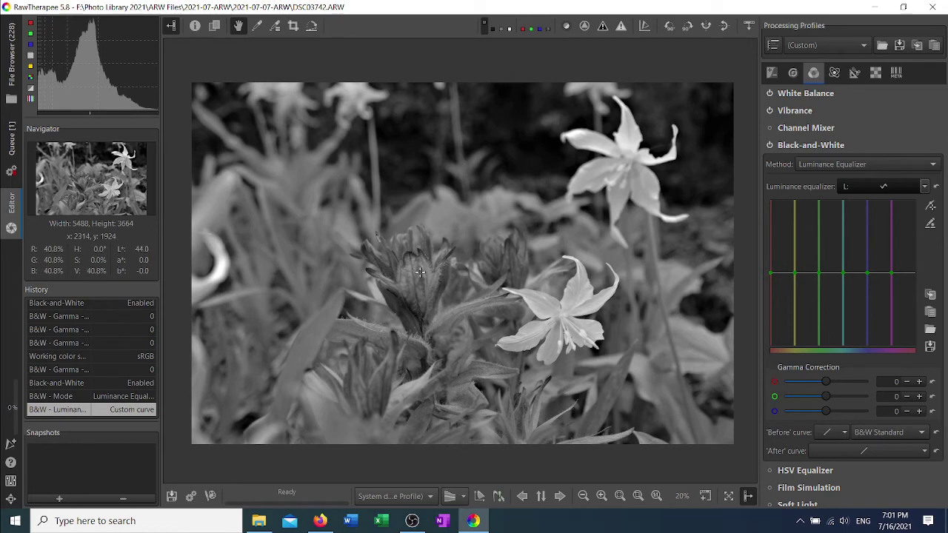
Toggle the conversion off and on, then try raised curve ends and a green peak, flattening each.
left_click(770, 146)
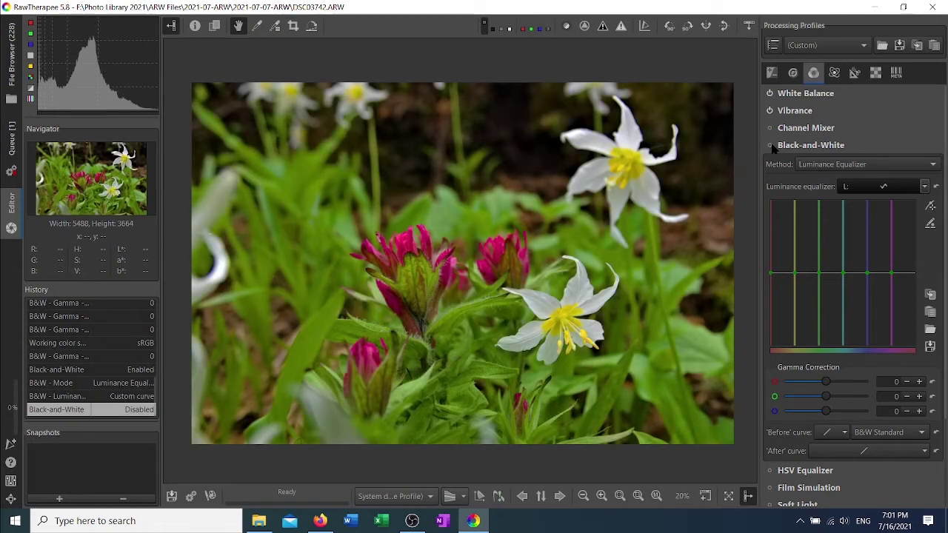
left_click(770, 147)
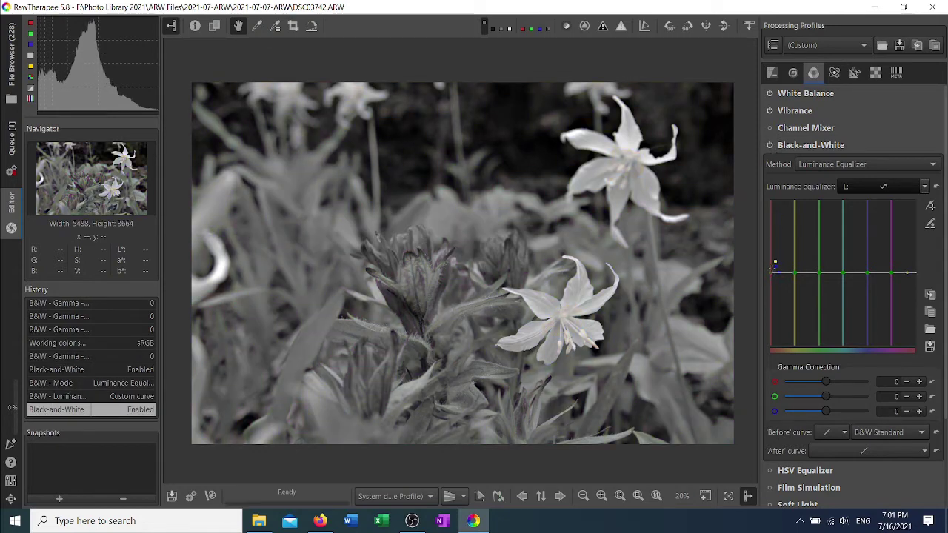
mouse_move(770, 274)
left_mouse_down()
mouse_move(767, 235)
mouse_move(769, 298)
mouse_move(770, 288)
left_mouse_up()
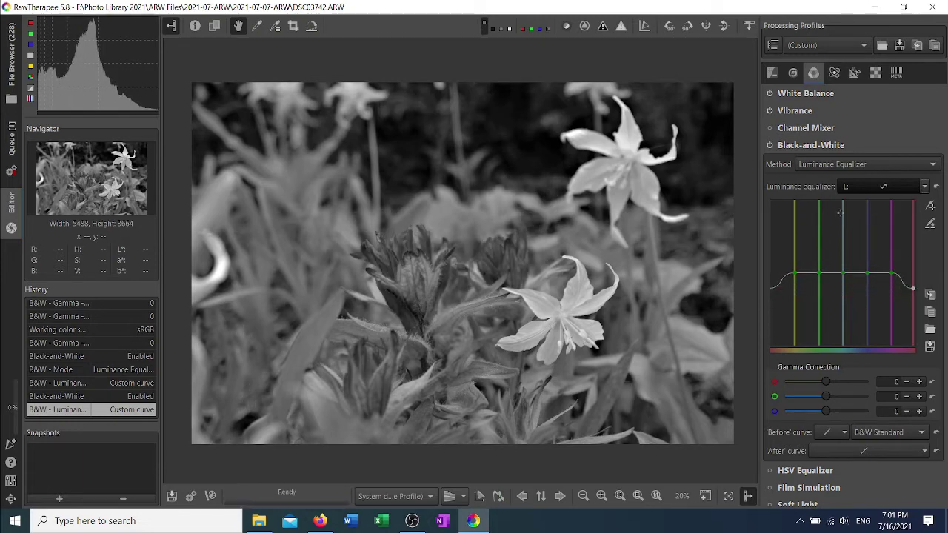
left_click(937, 188)
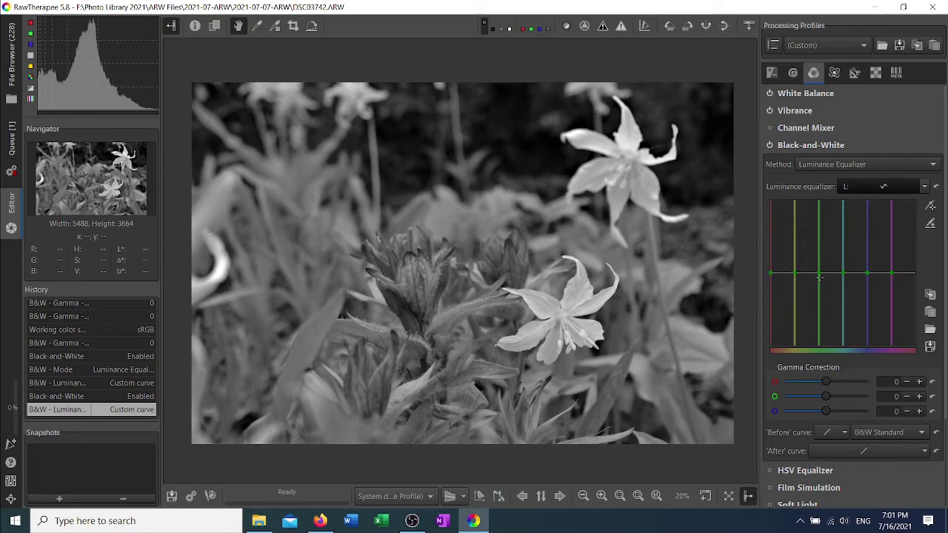
left_click_drag(815, 274, 817, 250)
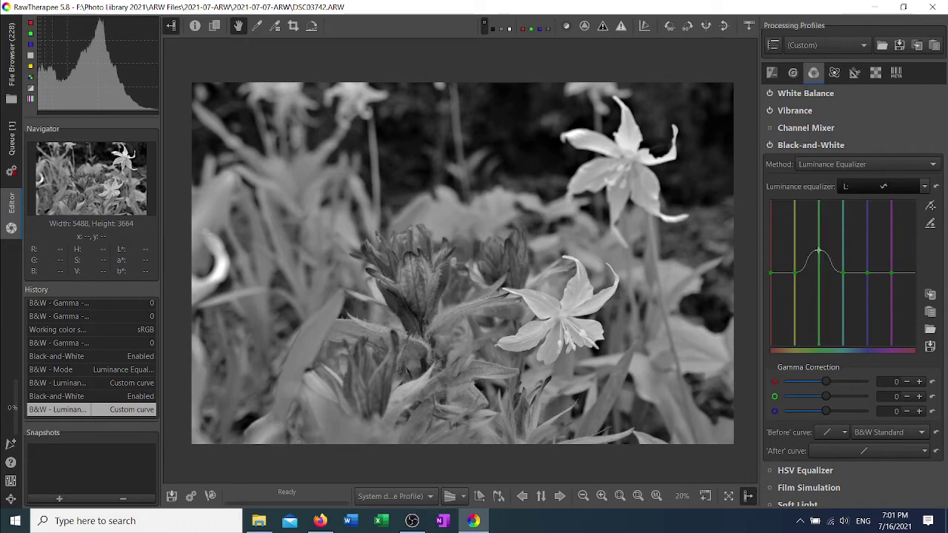
left_click(936, 188)
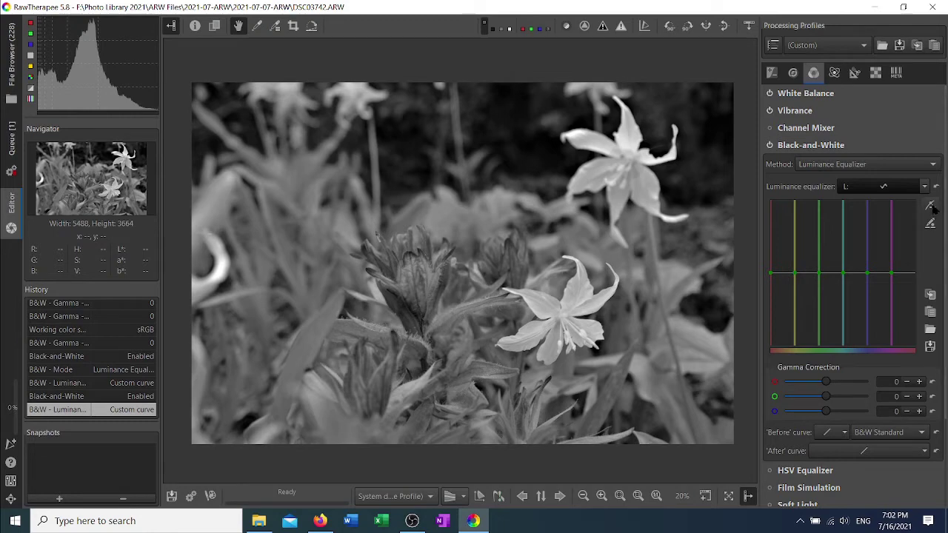
Enable curve point picking, reset the equalizer curve, lift both ends and dip it over the greens.
left_click(932, 208)
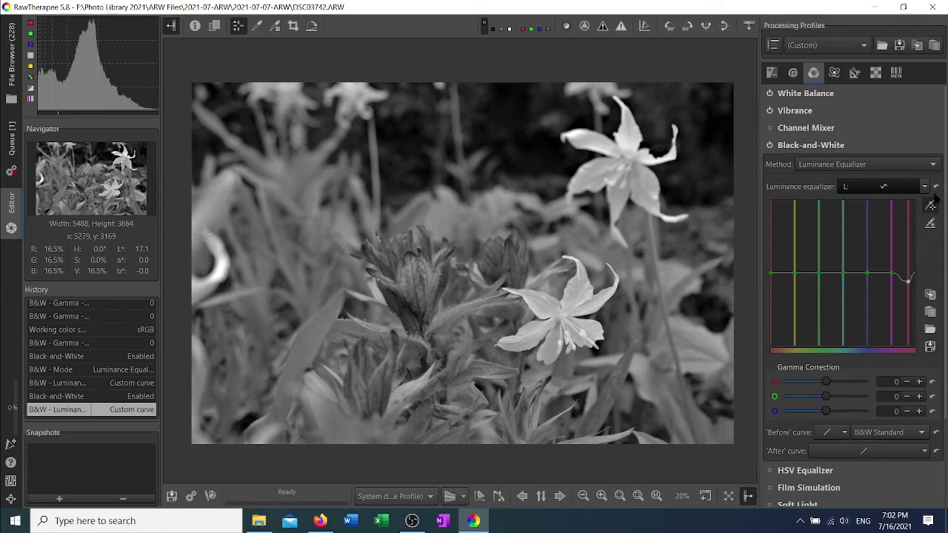
left_click(935, 188)
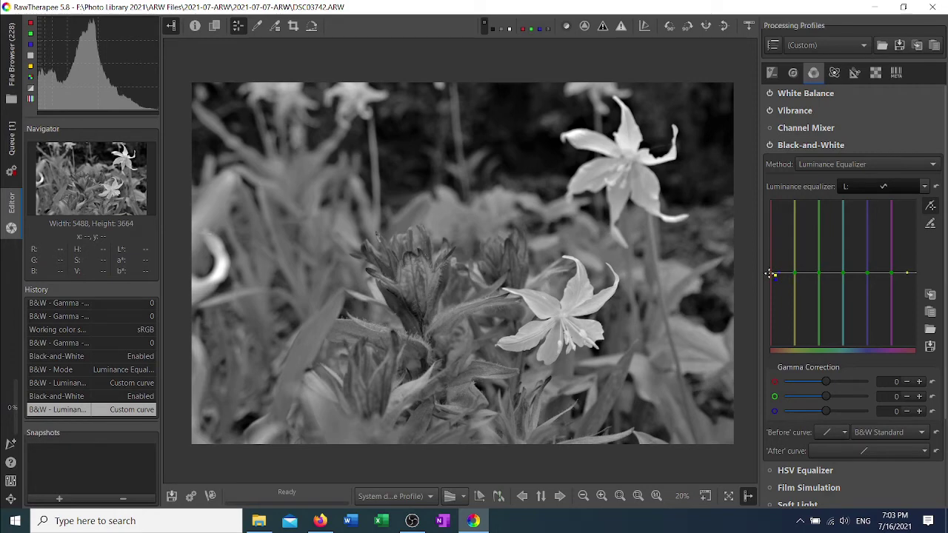
left_click_drag(770, 274, 768, 243)
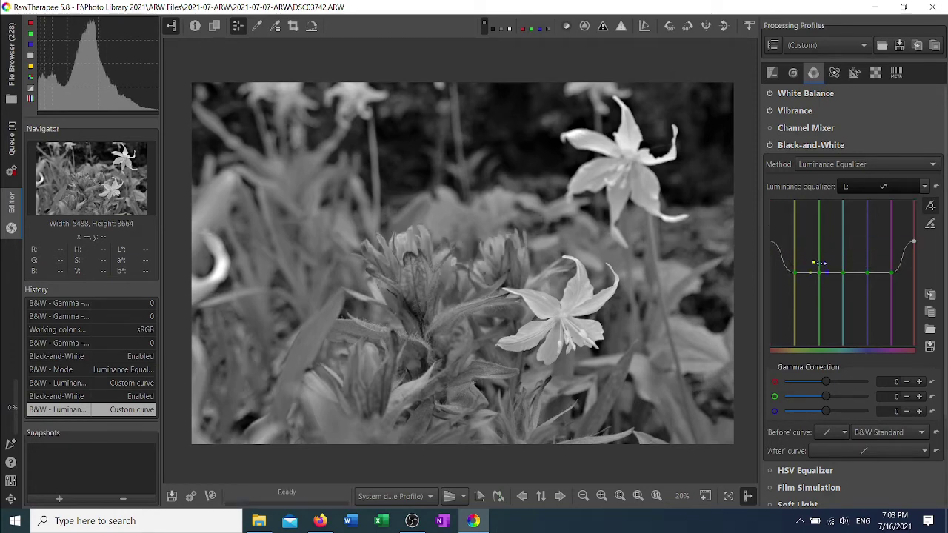
left_click_drag(817, 272, 822, 294)
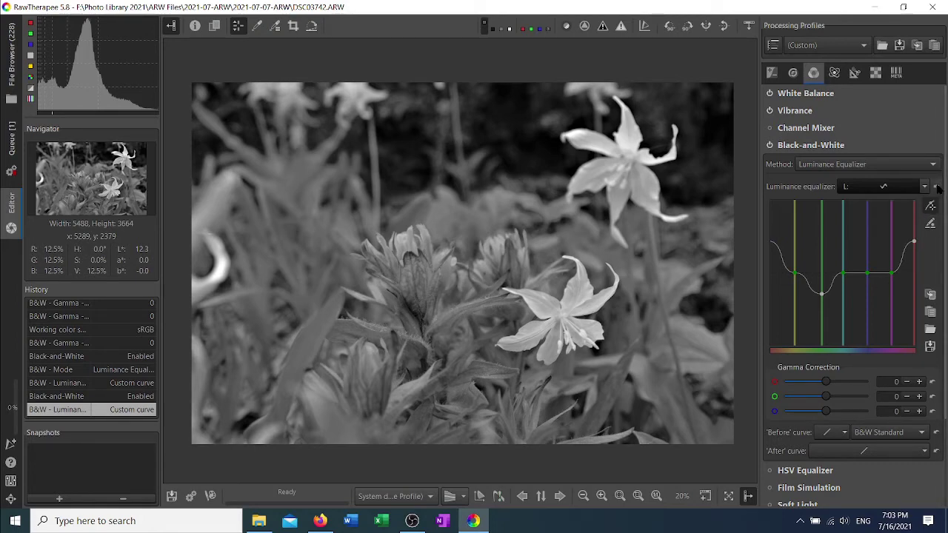
left_click(937, 187)
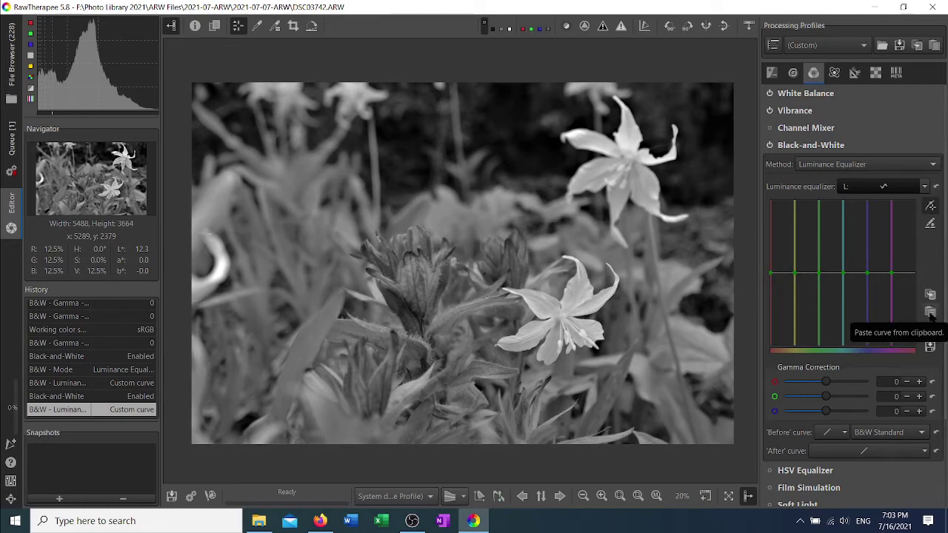
left_click(931, 314)
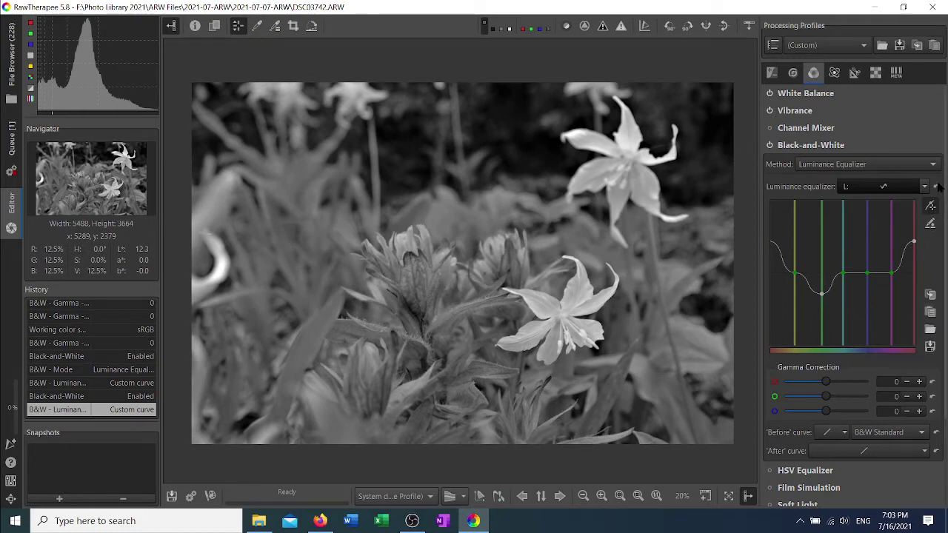
left_click(938, 187)
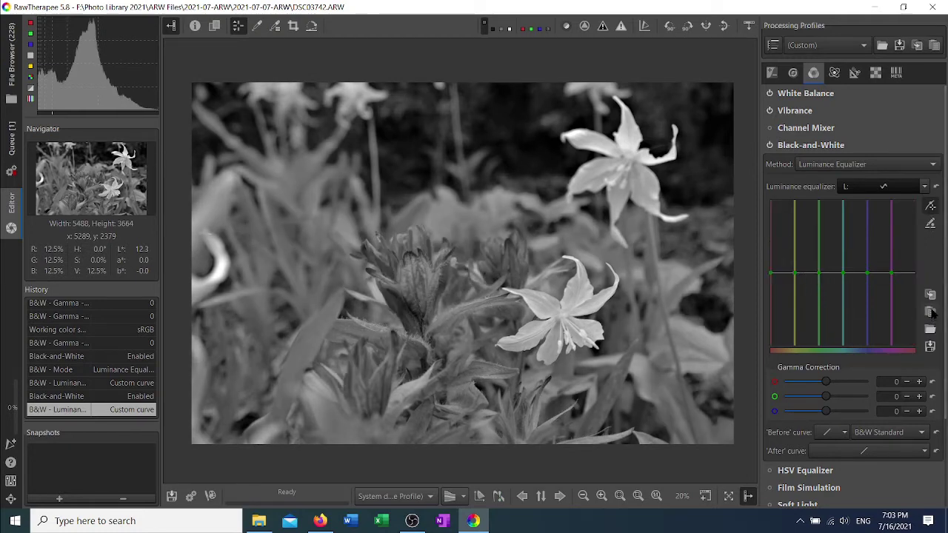
left_click(931, 312)
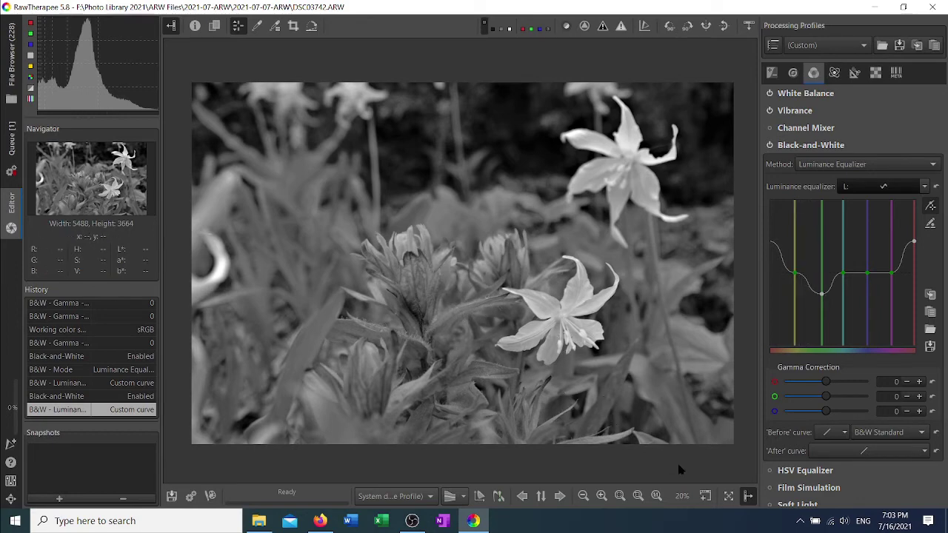
scroll(882, 380, "down", 2)
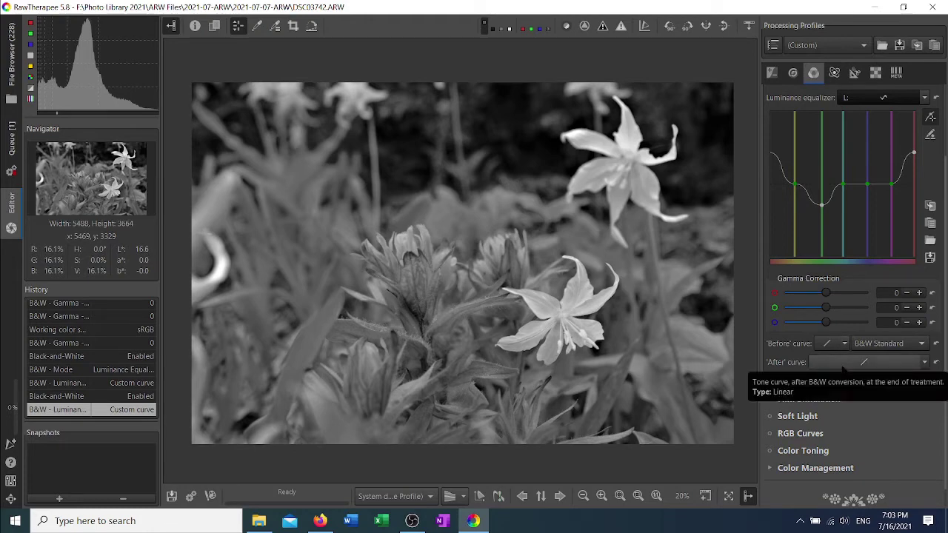
scroll(867, 296, "up", 2)
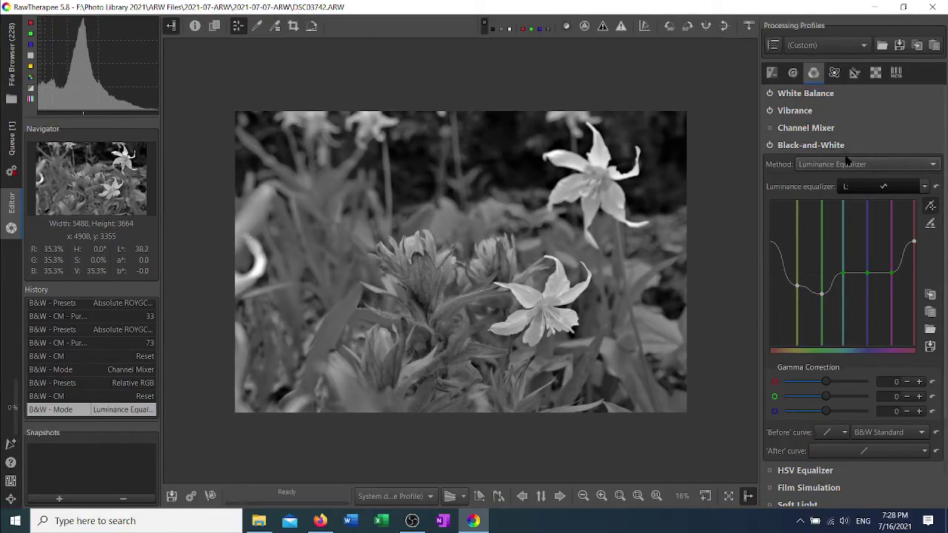
Switch Method to Channel Mixer, keeping the Relative RGB preset and None colour filter.
left_click(847, 164)
left_click(852, 177)
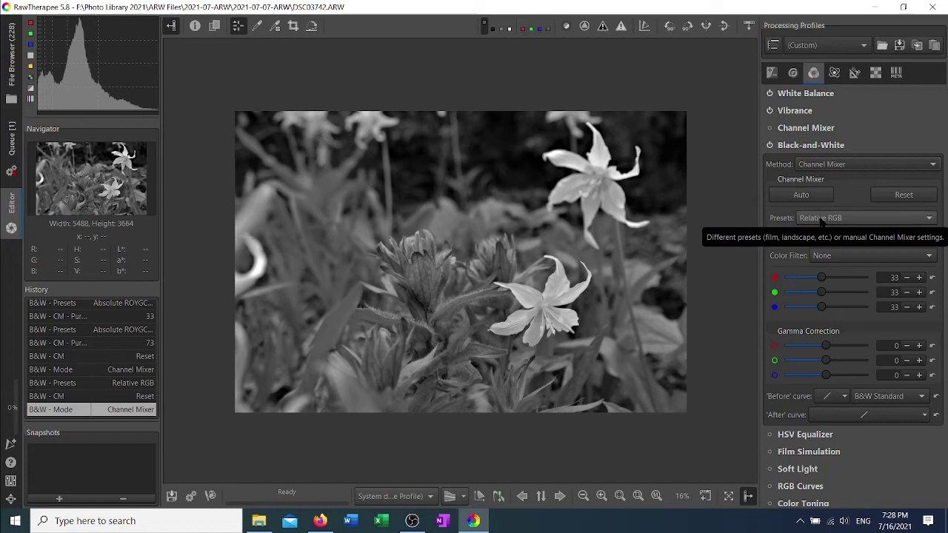
left_click(821, 220)
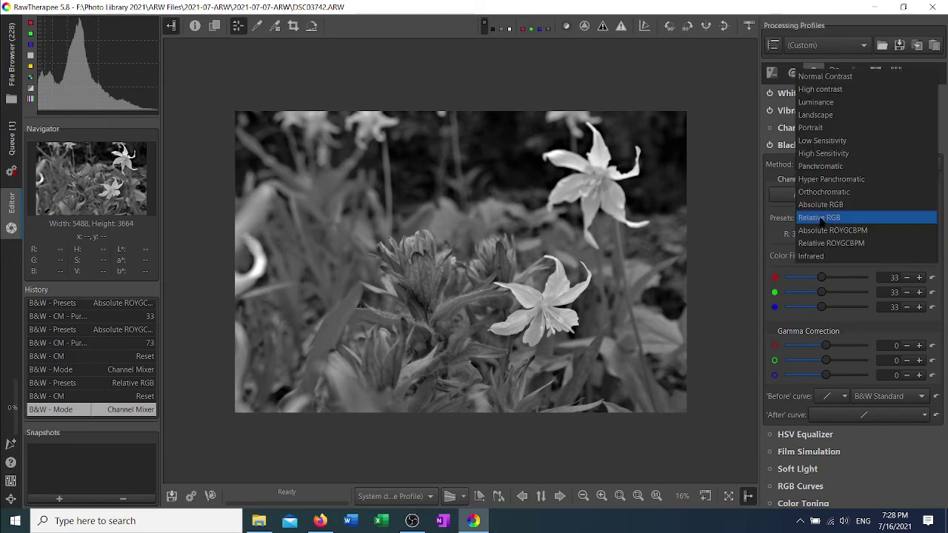
left_click(821, 218)
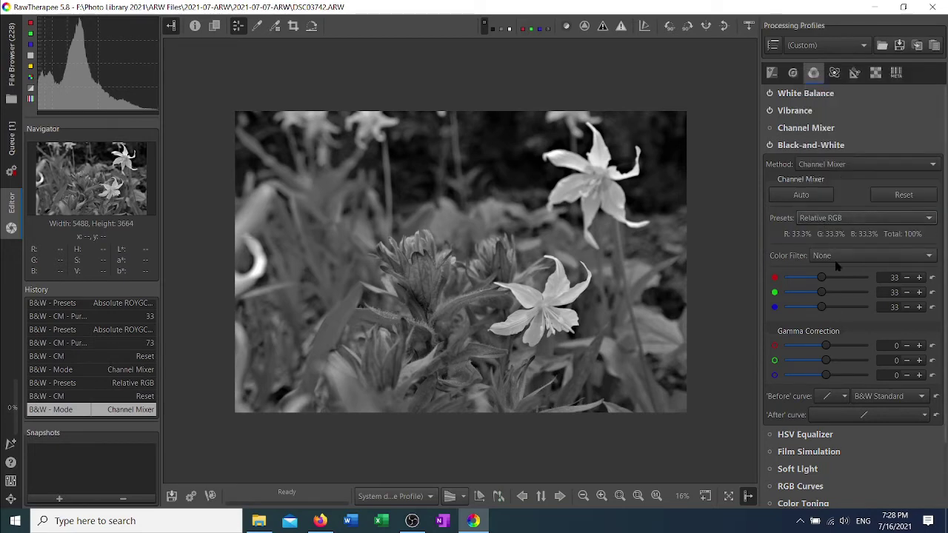
left_click(835, 256)
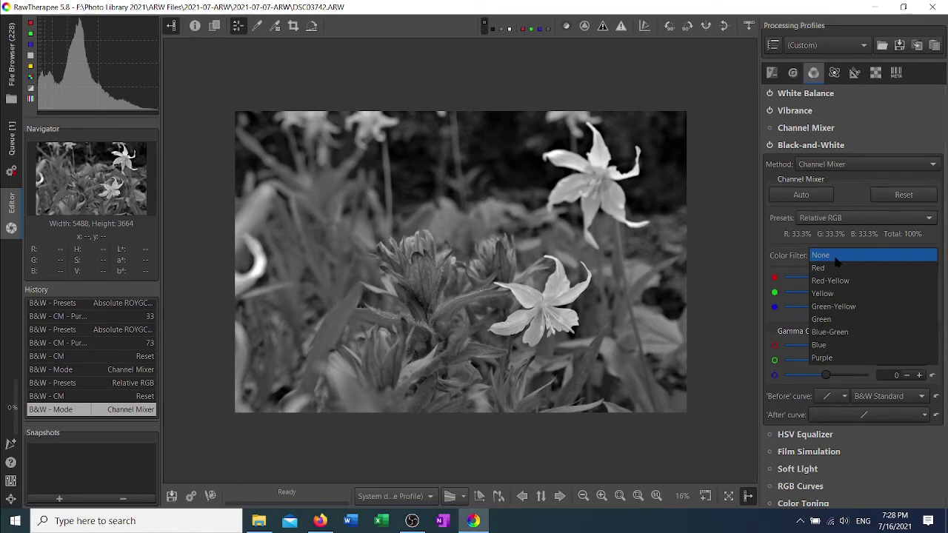
left_click(835, 257)
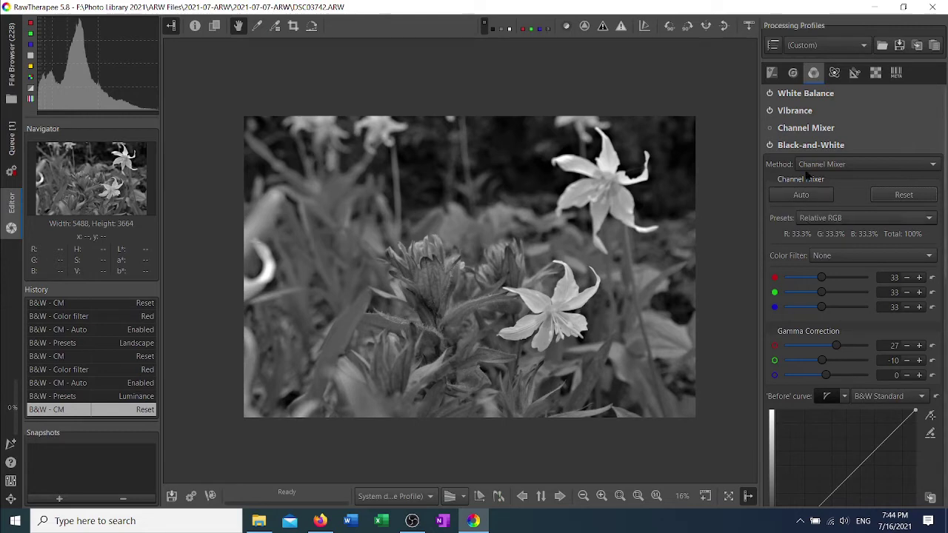
Try the Red, Purple and Green colour filters on the Channel Mixer conversion.
left_click(837, 258)
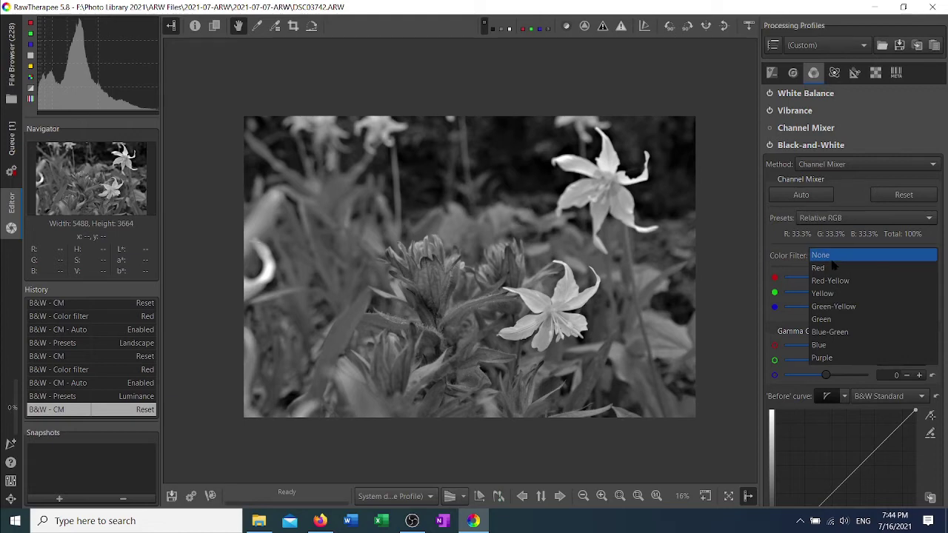
left_click(823, 268)
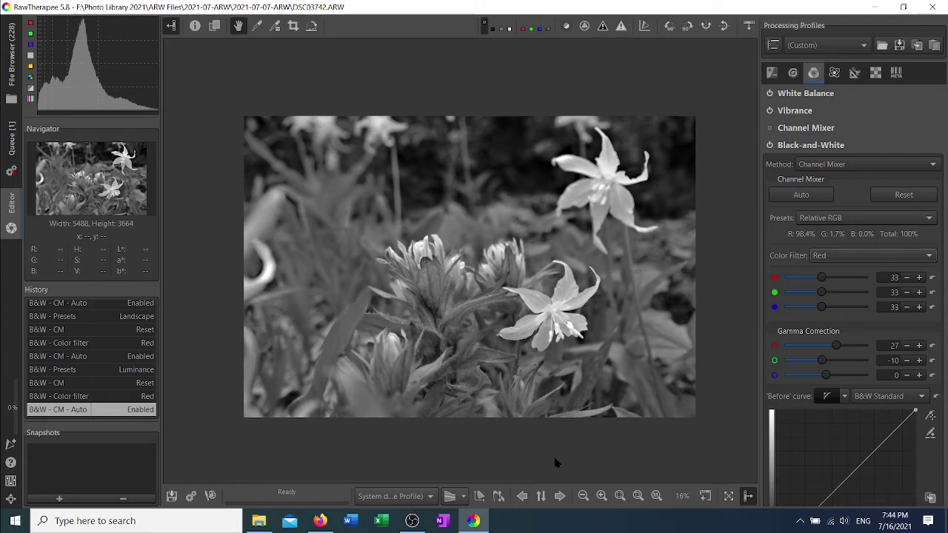
left_click(831, 256)
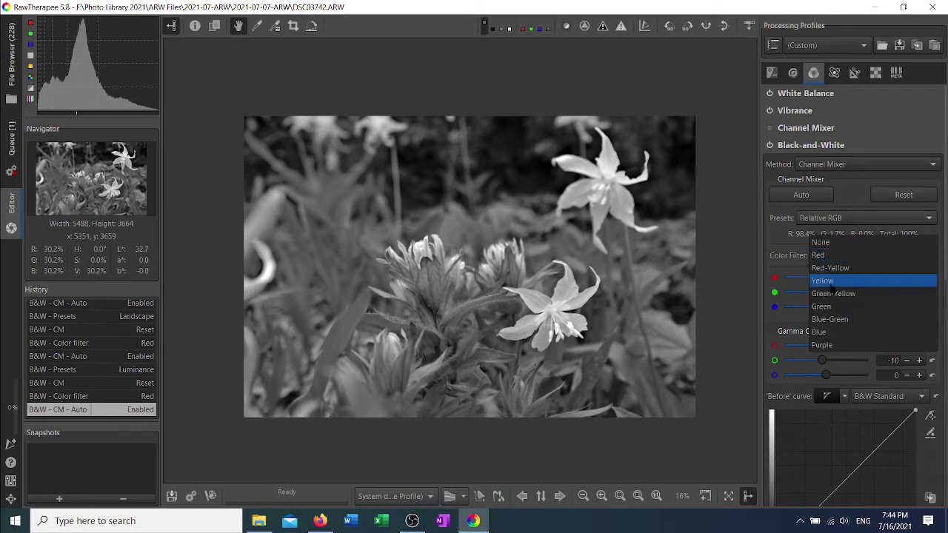
left_click(835, 340)
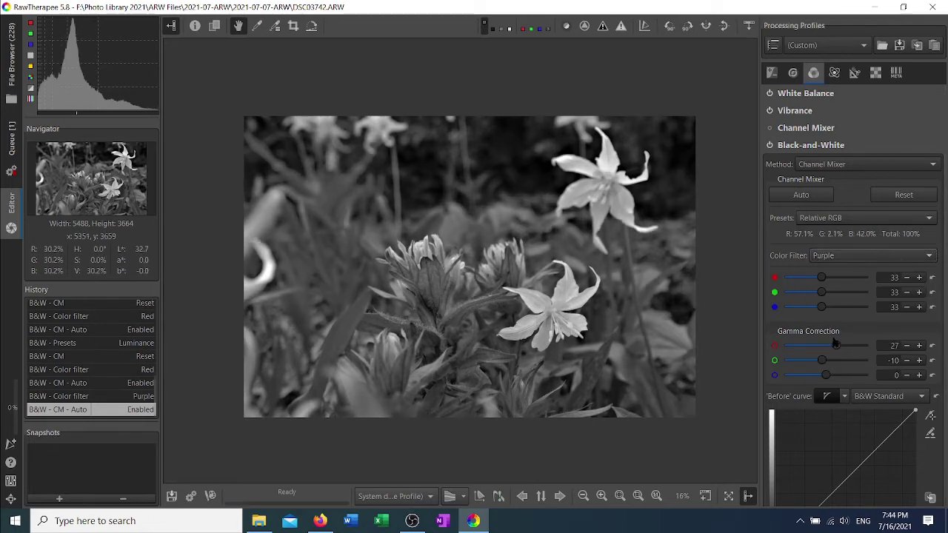
left_click(845, 261)
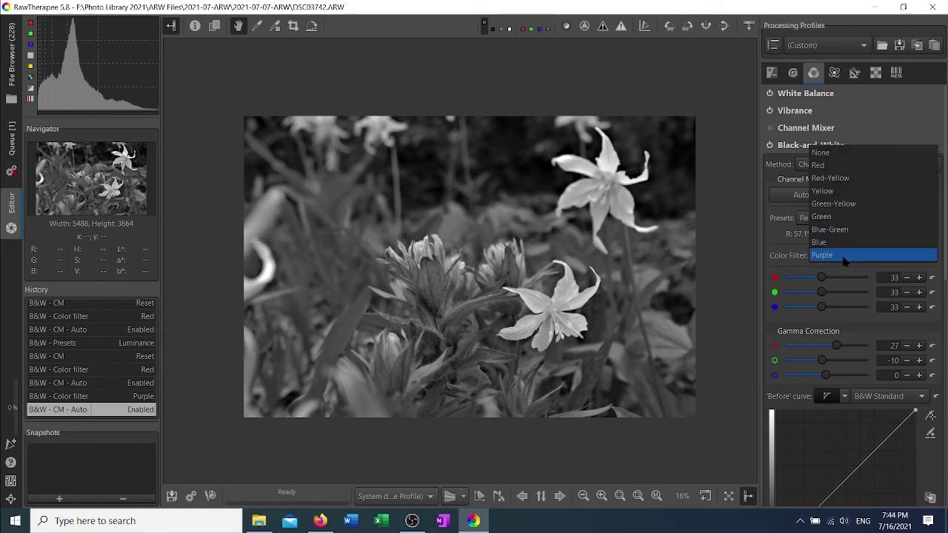
left_click(845, 218)
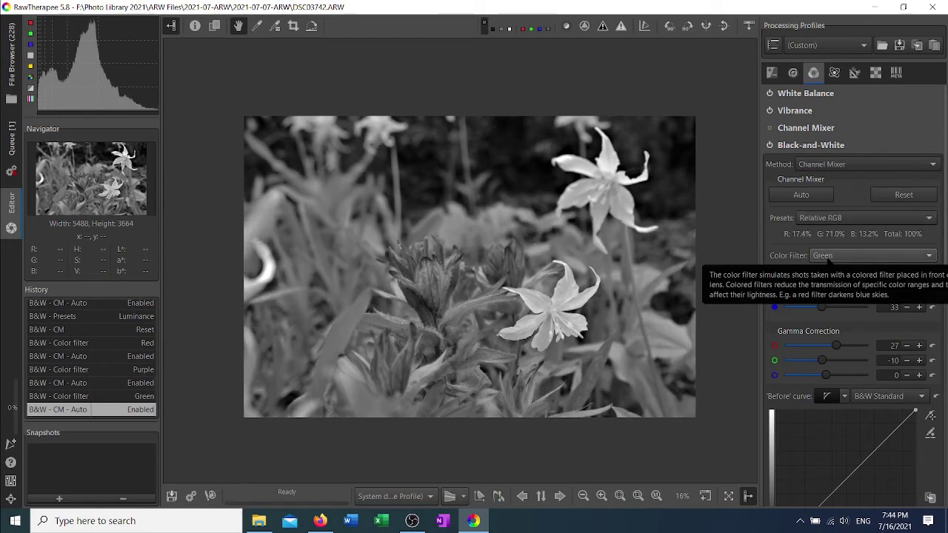
Apply the Purple colour filter and then the Landscape channel-mixer preset.
left_click(826, 256)
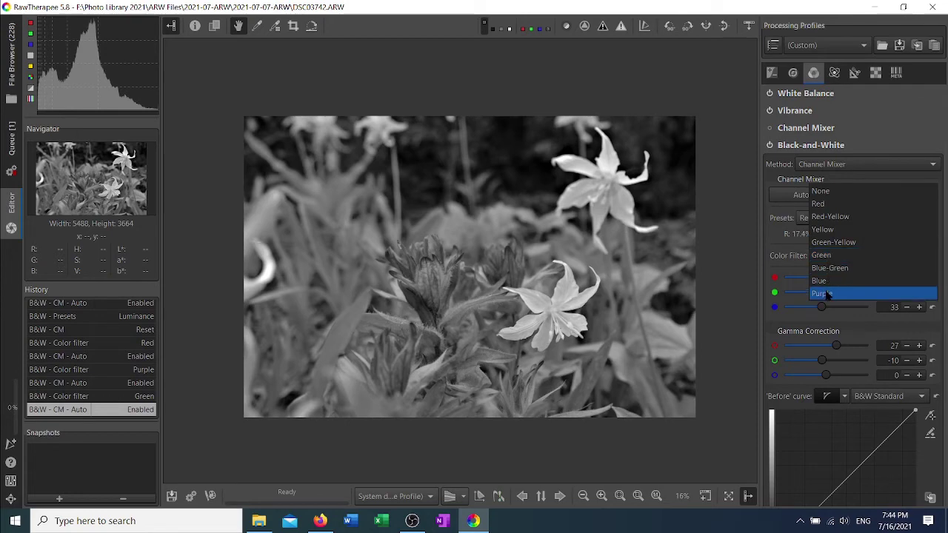
left_click(827, 295)
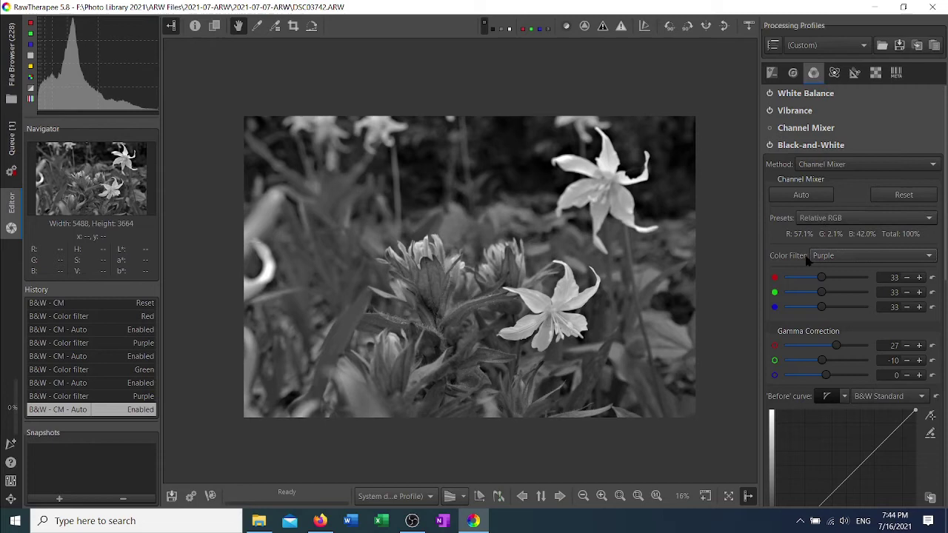
left_click(820, 219)
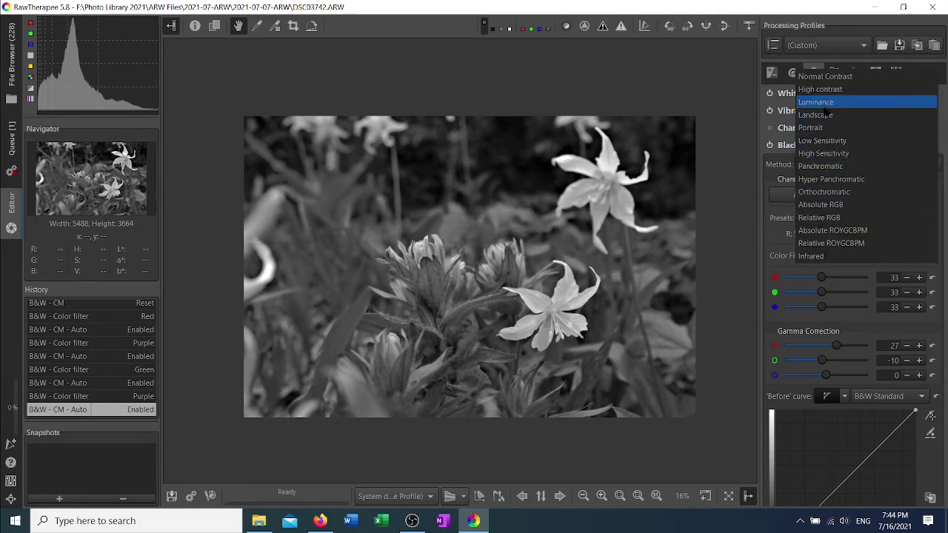
left_click(824, 115)
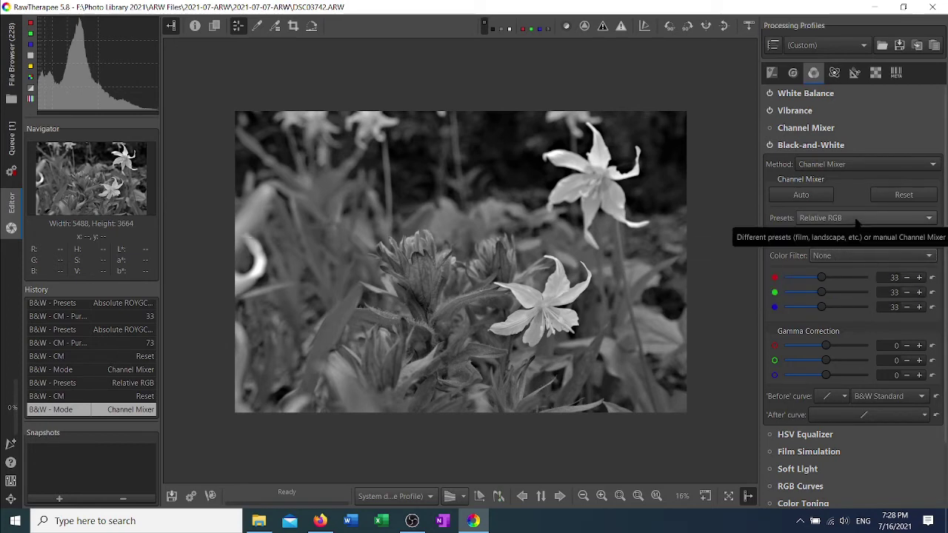
Choose Landscape from the channel-mixer Presets list, then reopen the list.
left_click(856, 218)
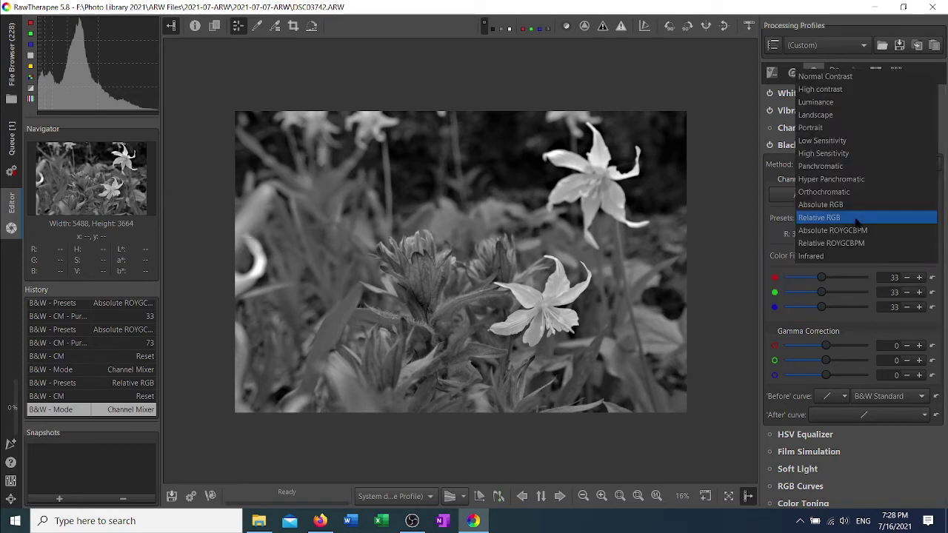
left_click(852, 119)
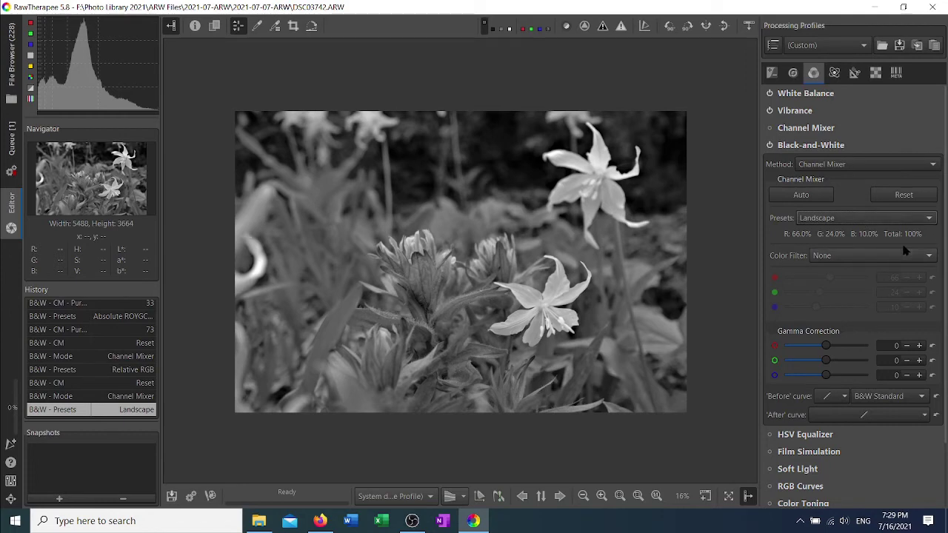
left_click(831, 220)
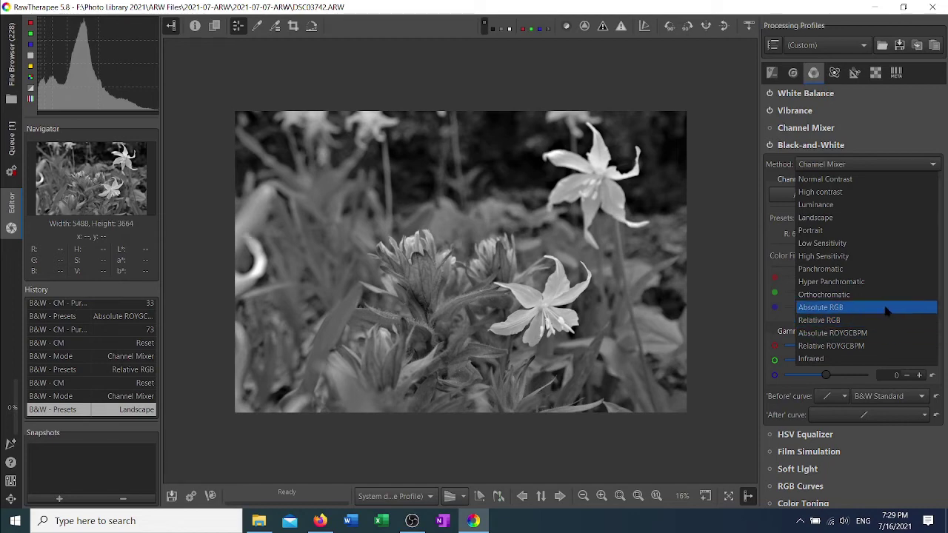
Apply Relative RGB, try red weights of -100 and 184, then reset to equal 33/33/33.
left_click(892, 320)
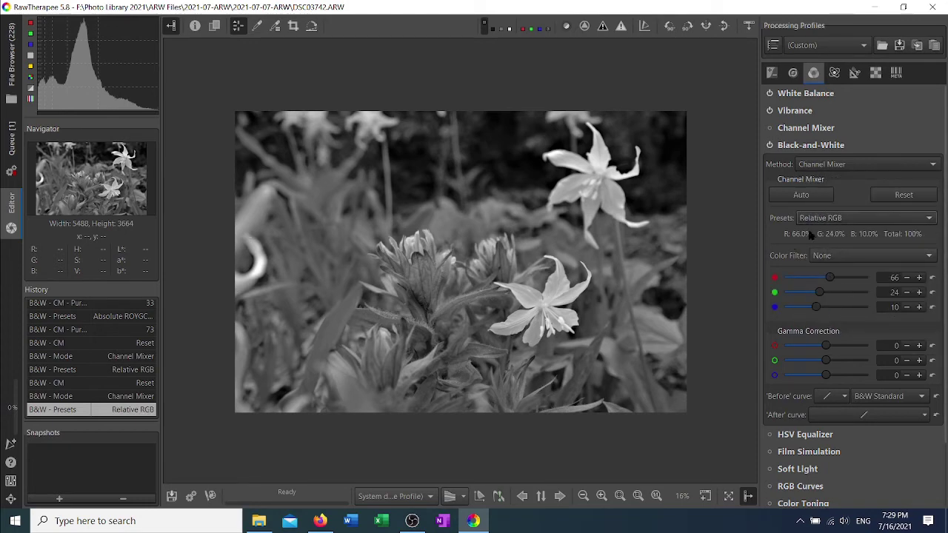
left_click(915, 196)
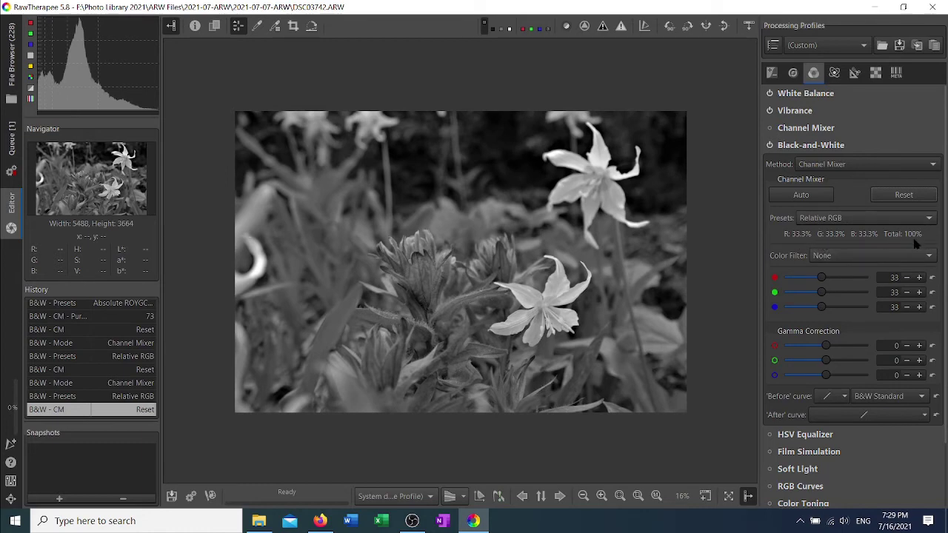
left_click_drag(822, 278, 788, 278)
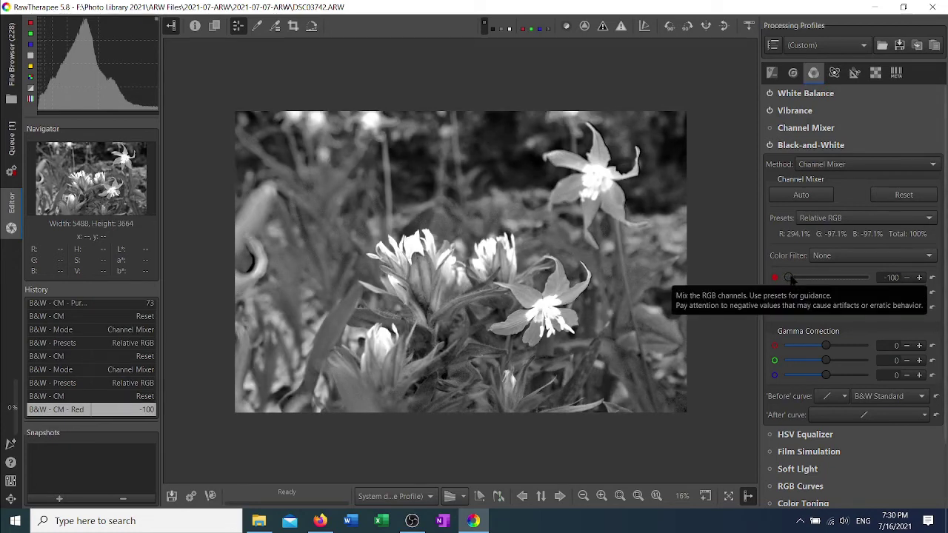
left_click_drag(789, 278, 859, 279)
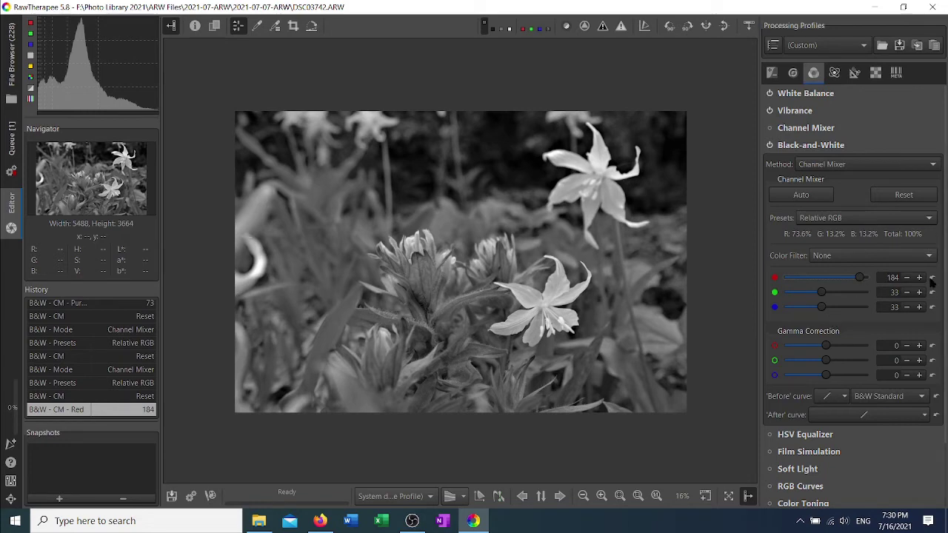
left_click(908, 195)
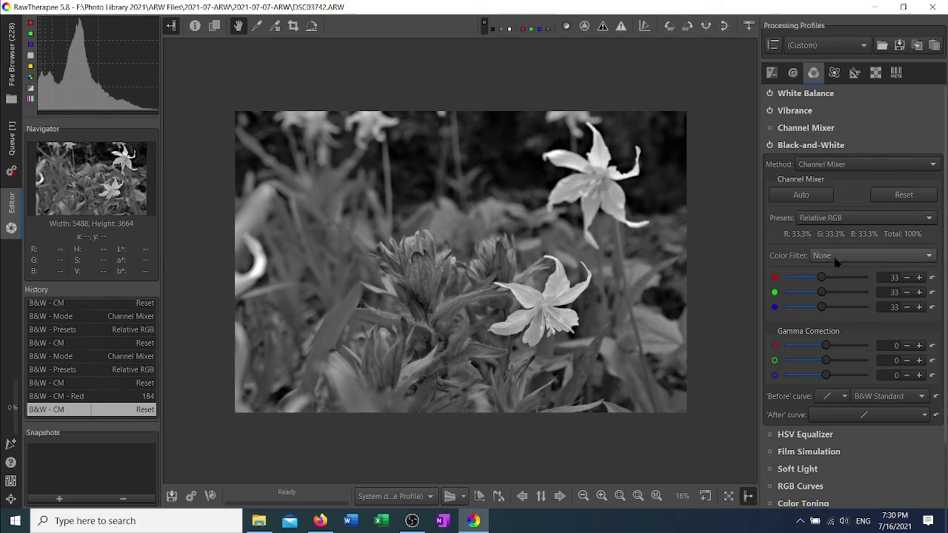
Switch to the Absolute RGB preset and try red at -17 and 119 before returning it to 33.
left_click(837, 221)
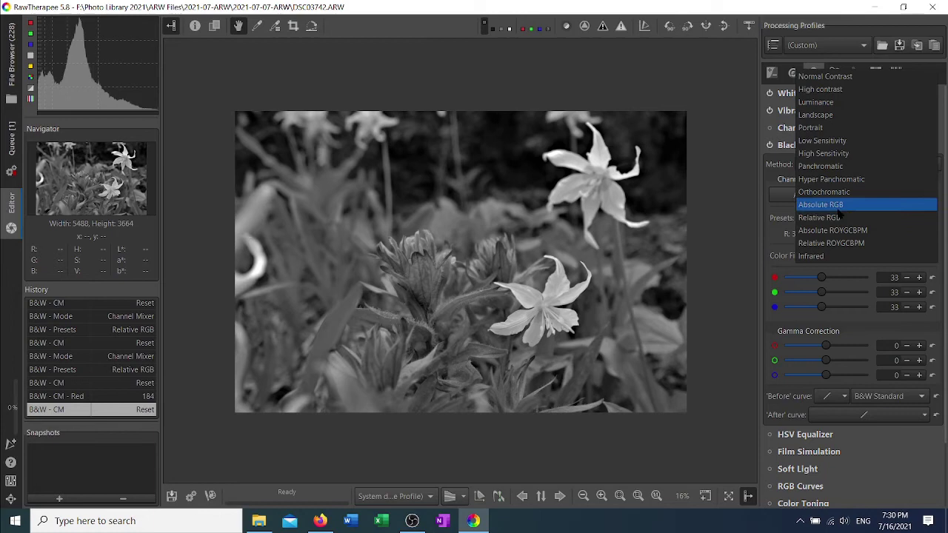
left_click(839, 208)
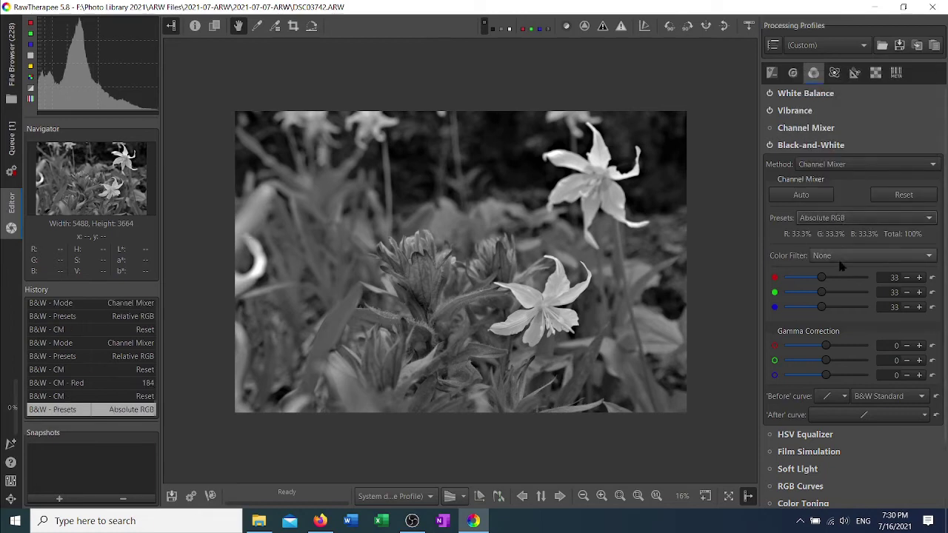
left_click_drag(821, 277, 808, 277)
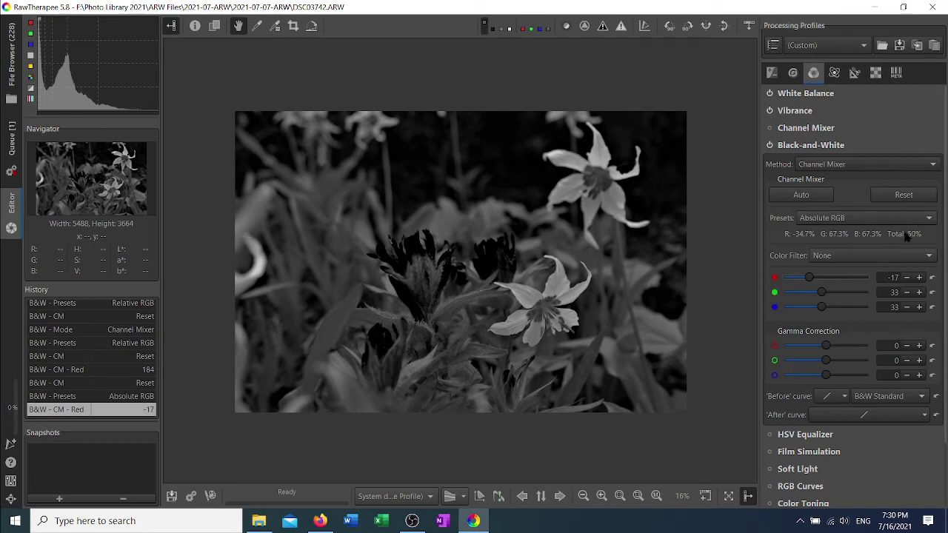
mouse_move(908, 235)
left_click_drag(810, 278, 846, 286)
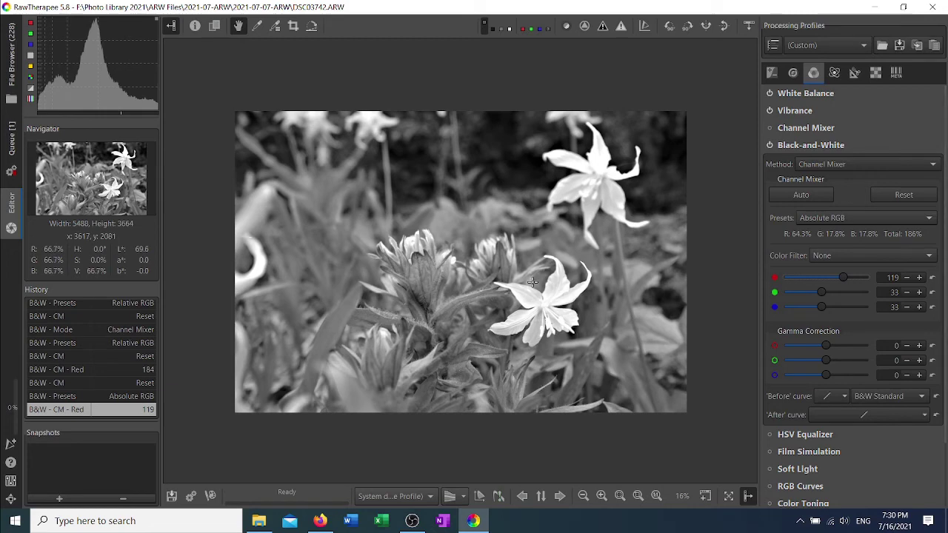
left_click(932, 279)
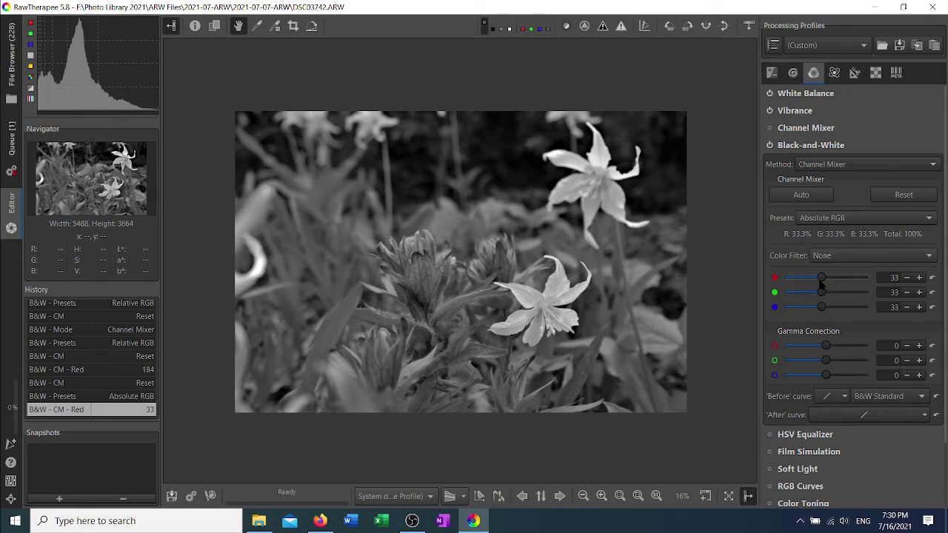
Try a red 87, green 9, blue 81 mix, then reset to equal weights.
mouse_move(821, 279)
left_mouse_down()
mouse_move(807, 278)
mouse_move(836, 277)
left_mouse_up()
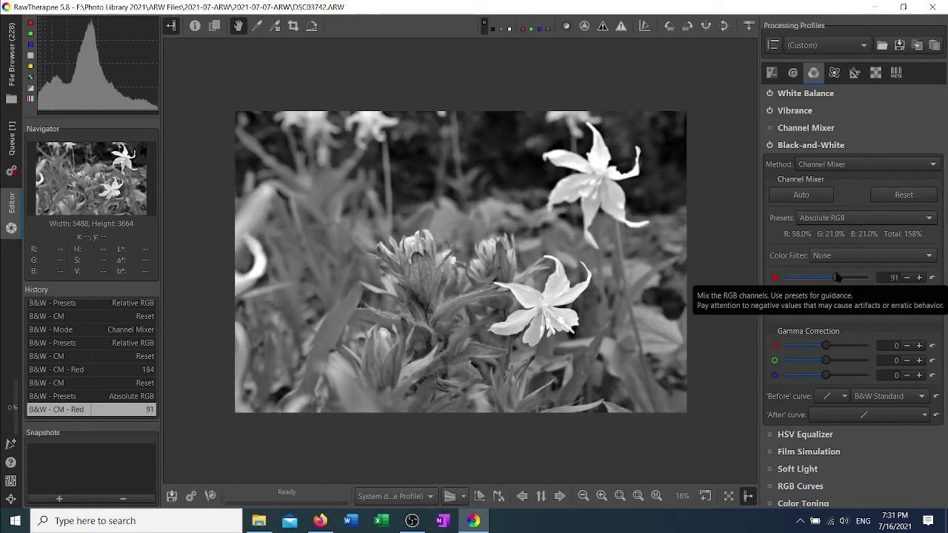
left_click_drag(837, 277, 834, 277)
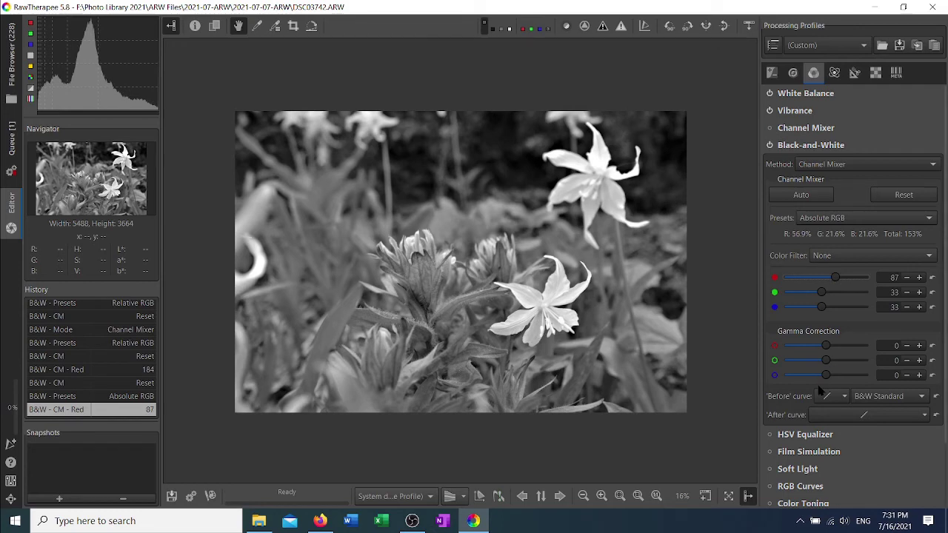
left_click_drag(821, 293, 814, 294)
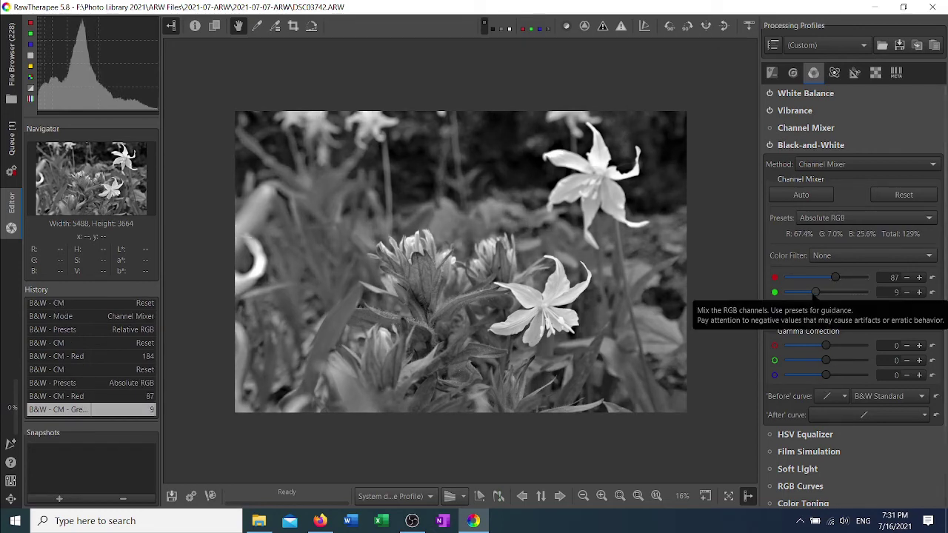
left_click_drag(823, 306, 834, 308)
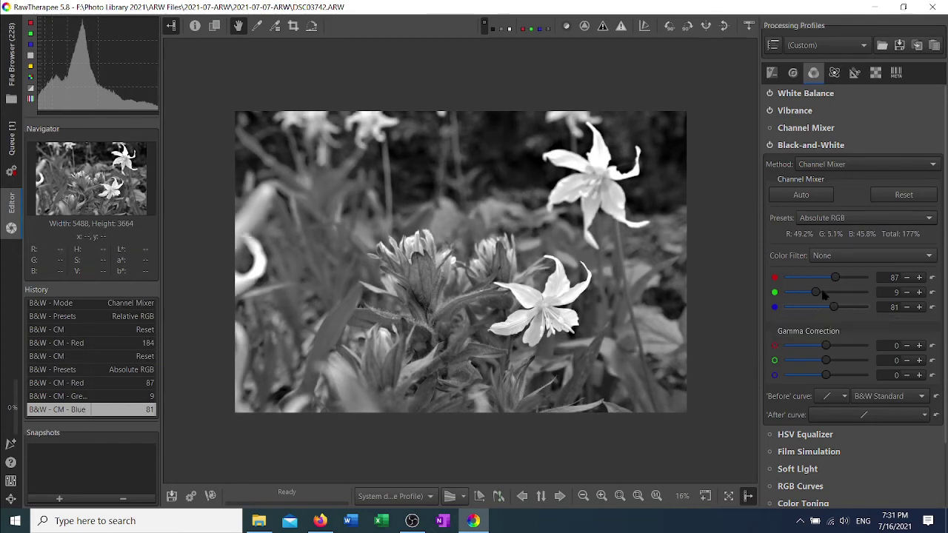
left_click(922, 199)
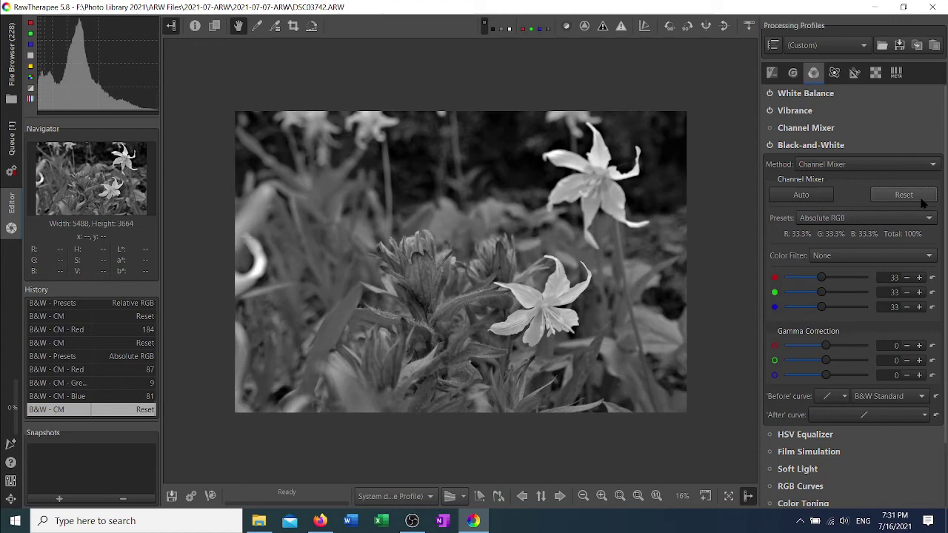
Apply the Relative ROYGCBPM preset and set the yellow weight to 23.
left_click(854, 220)
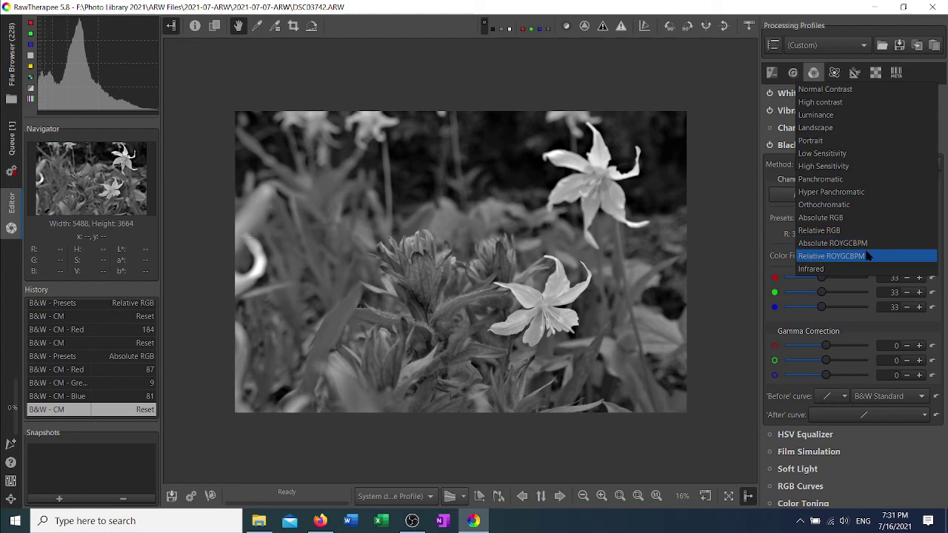
left_click(868, 255)
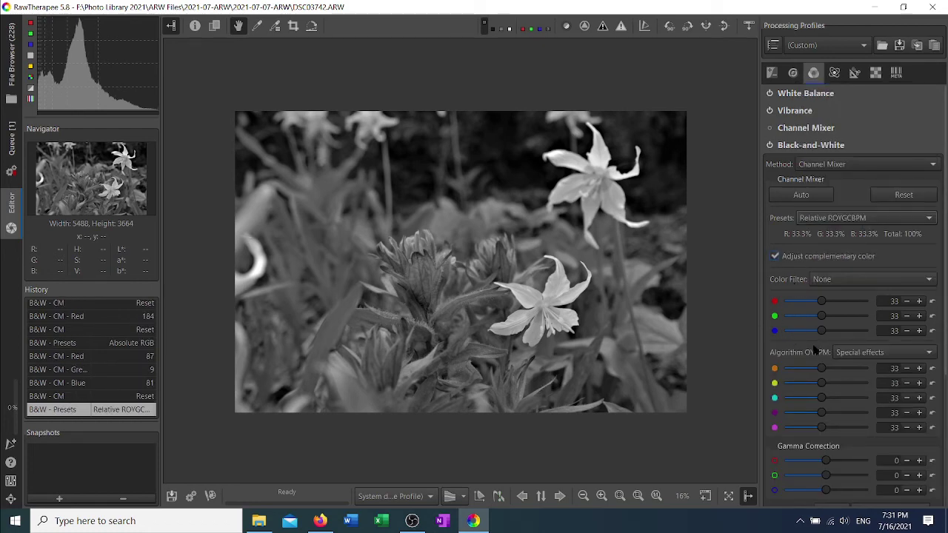
scroll(844, 393, "down", 3)
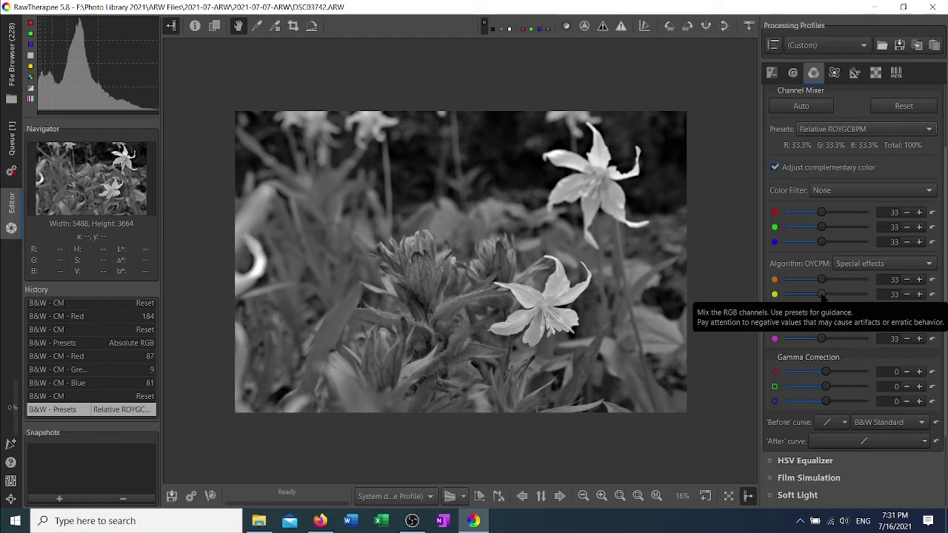
mouse_move(821, 295)
left_mouse_down()
mouse_move(809, 295)
mouse_move(837, 296)
mouse_move(820, 296)
left_mouse_up()
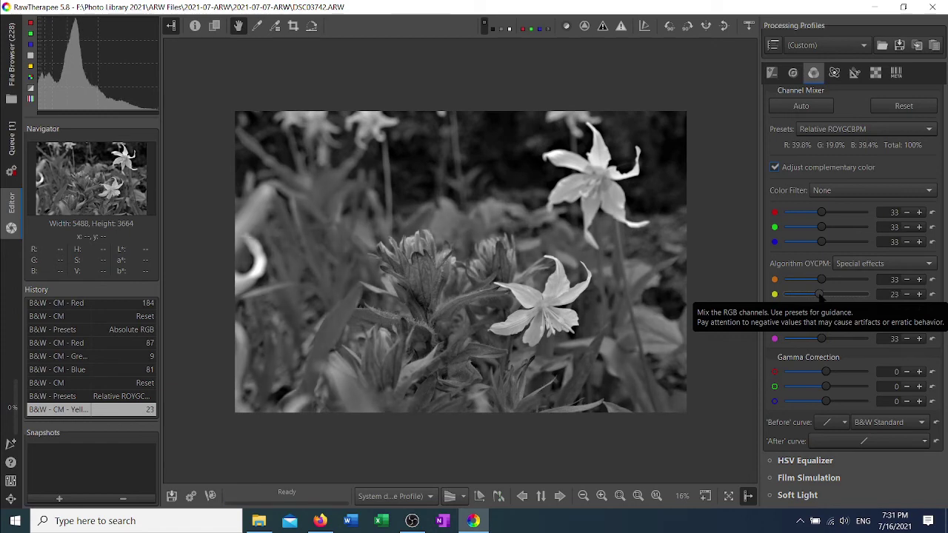
Keep the Linear OYCPM algorithm and raise the purple weight to 103.
left_click(857, 265)
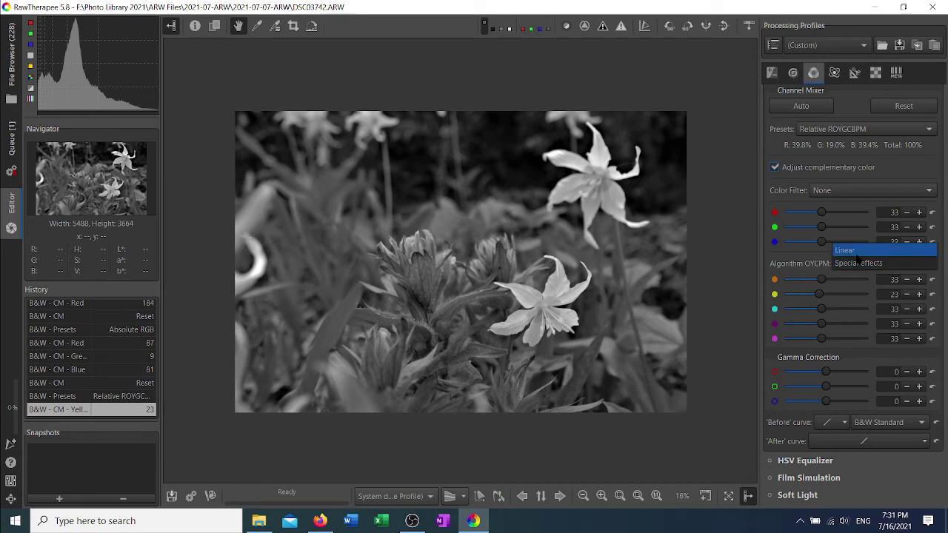
left_click(857, 251)
left_click(857, 263)
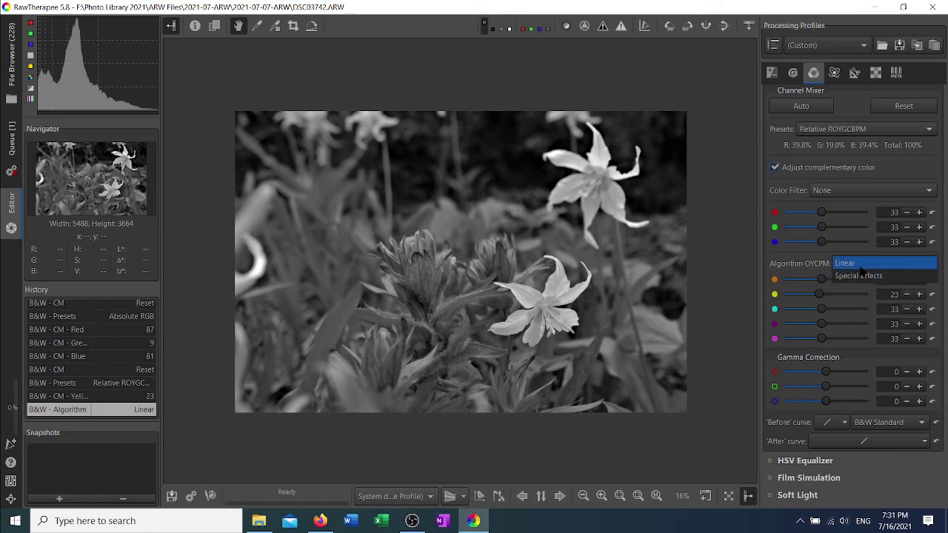
left_click(859, 269)
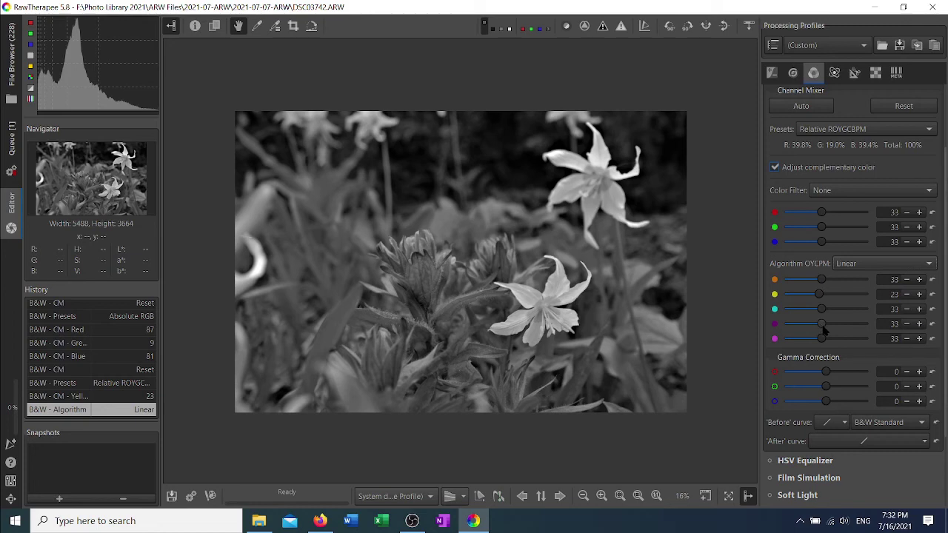
mouse_move(822, 326)
left_mouse_down()
mouse_move(811, 327)
mouse_move(850, 326)
mouse_move(839, 327)
left_mouse_up()
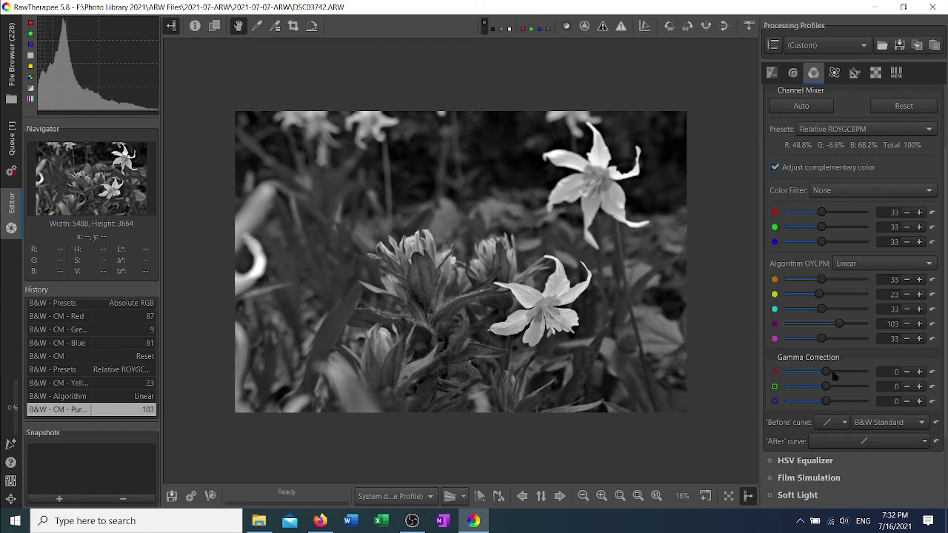
scroll(861, 308, "down", 3)
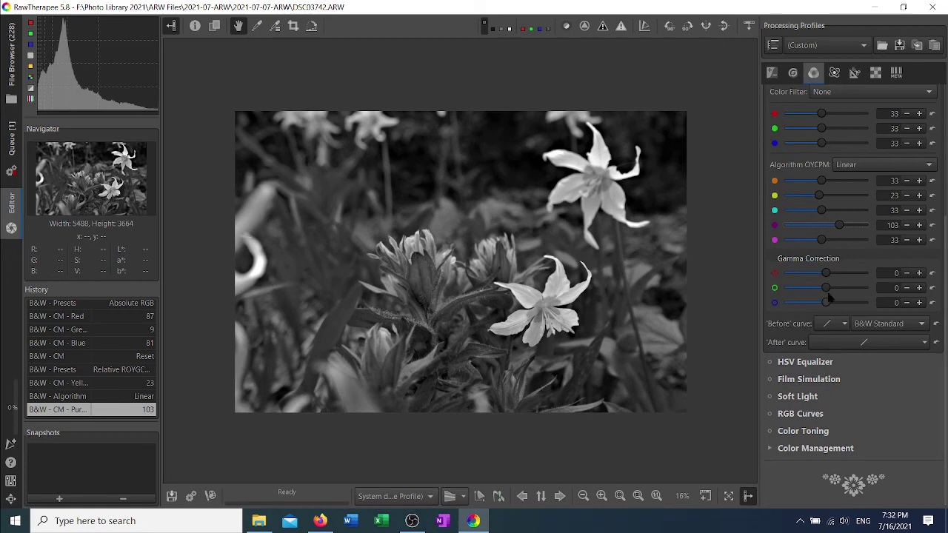
Set green gamma to -10 and make the Before curve a custom curve with two points.
mouse_move(826, 287)
left_mouse_down()
mouse_move(813, 288)
mouse_move(837, 290)
mouse_move(824, 289)
mouse_move(836, 275)
left_mouse_up()
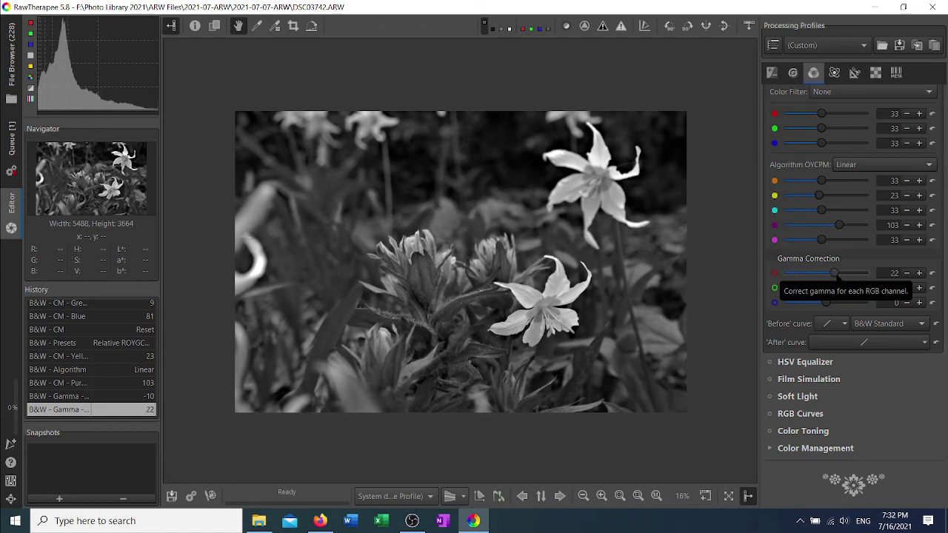
left_click(844, 324)
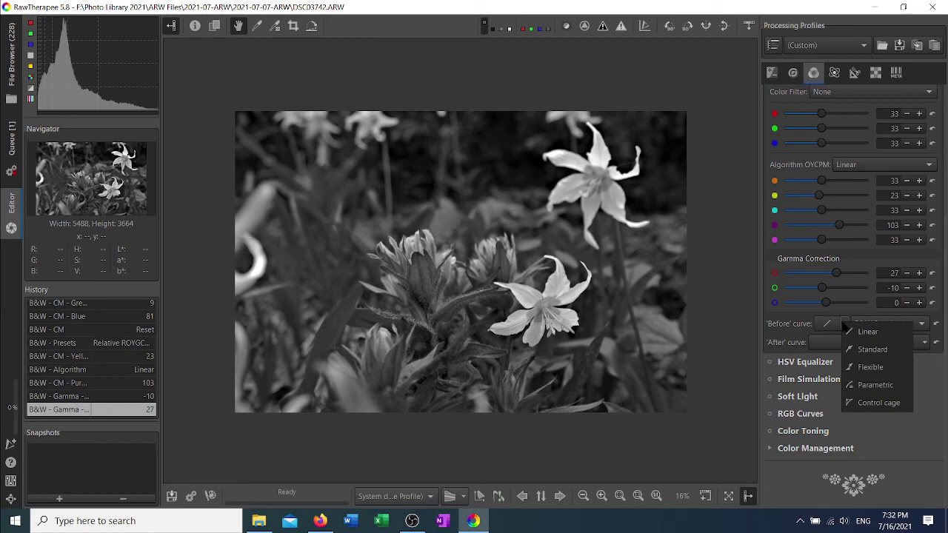
left_click(879, 403)
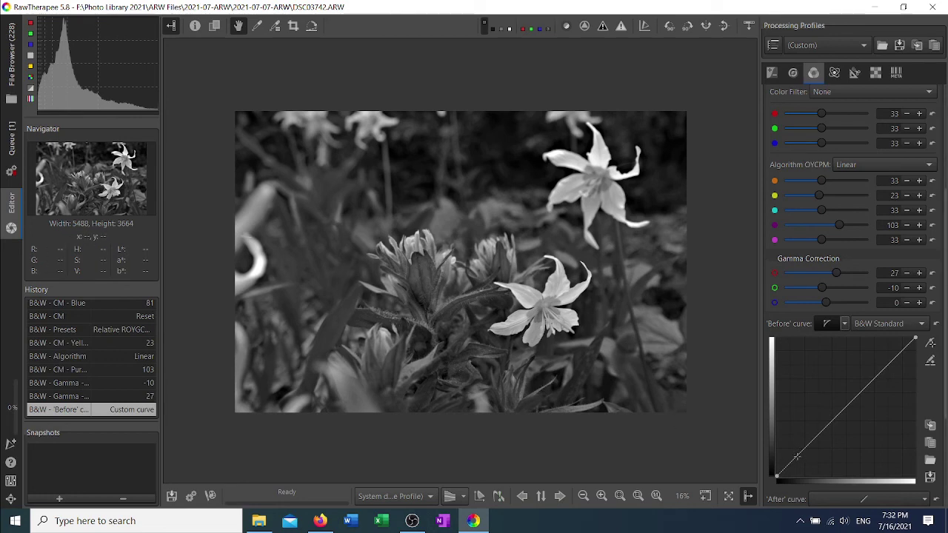
left_click_drag(797, 456, 803, 463)
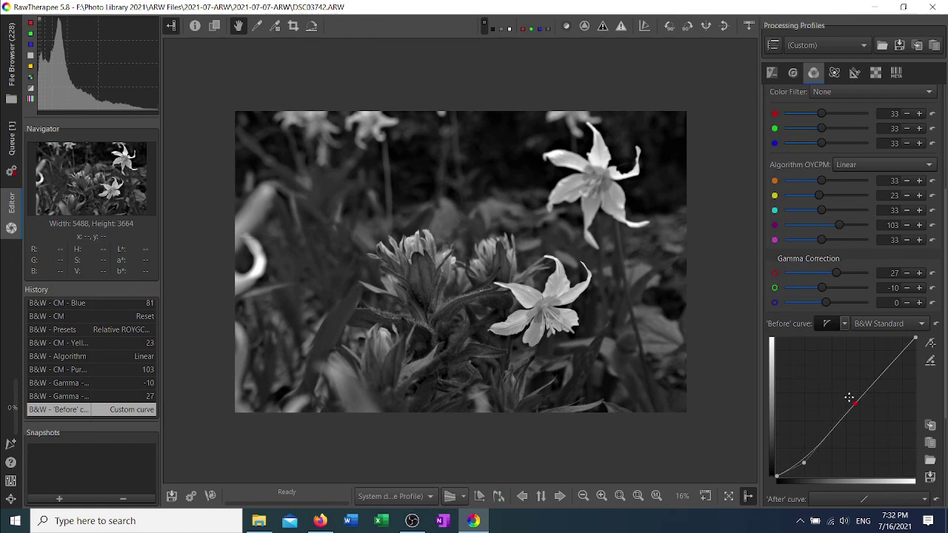
left_click_drag(849, 398, 846, 394)
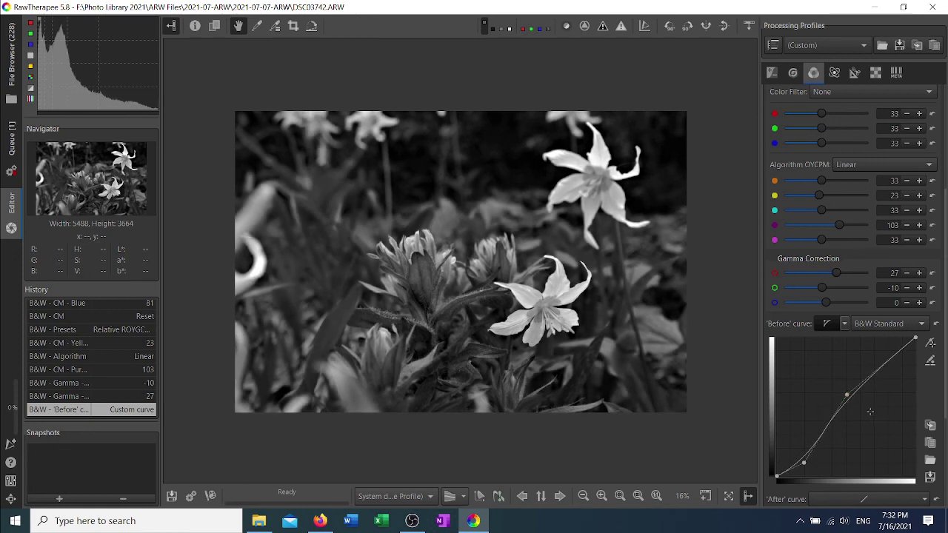
Make the After curve parametric with Darks raised to 39.
scroll(870, 411, "down", 3)
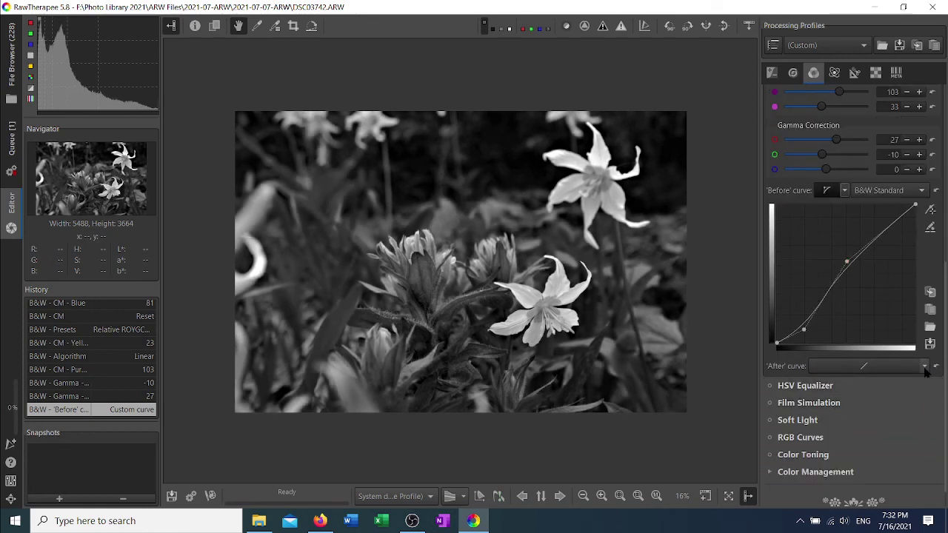
left_click(924, 368)
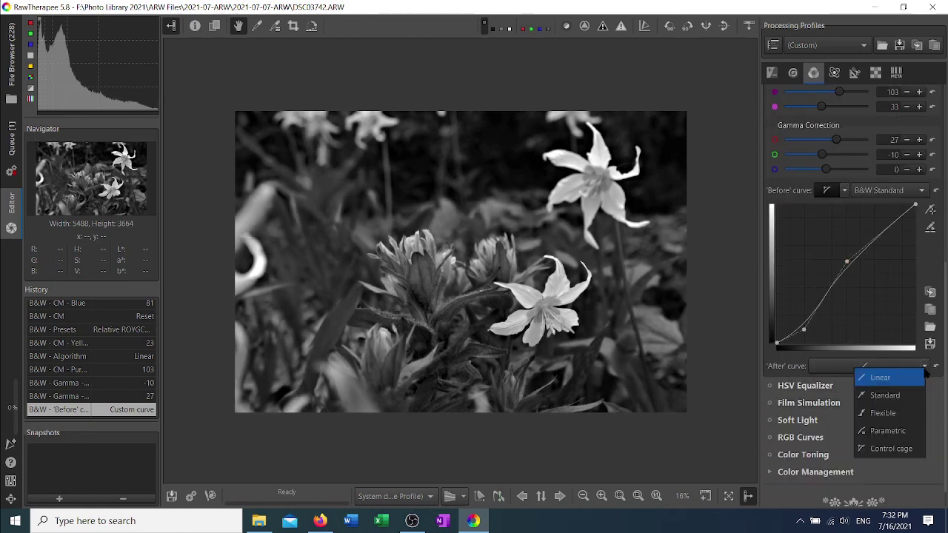
left_click(888, 431)
scroll(878, 437, "down", 5)
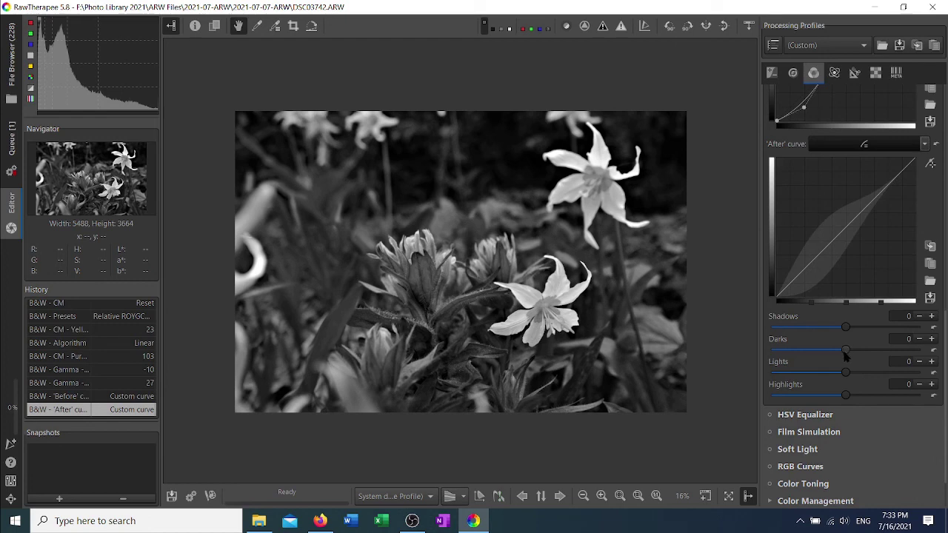
left_click_drag(845, 350, 872, 353)
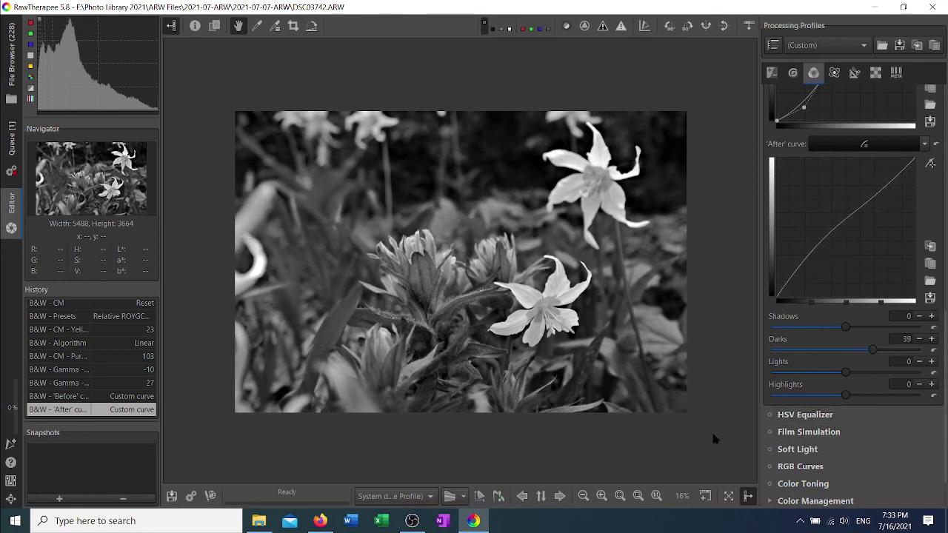
Change the black-and-white method to Luminance Equalizer.
scroll(746, 412, "up", 6)
scroll(677, 395, "down", 7)
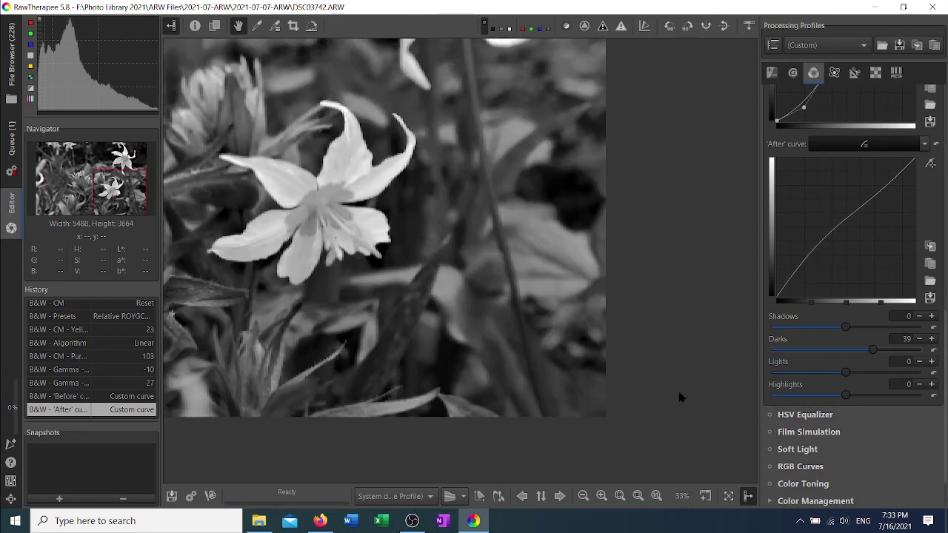
scroll(679, 397, "down", 1)
scroll(877, 125, "up", 5)
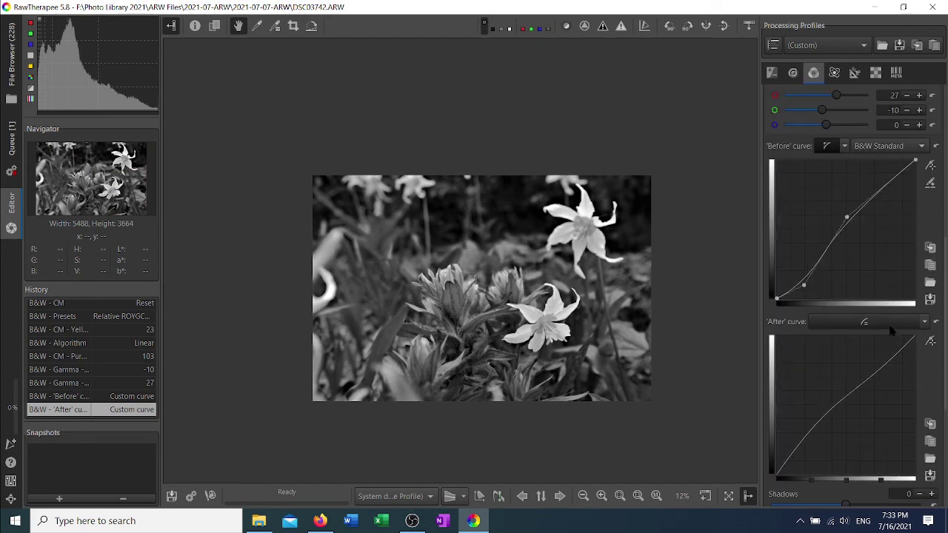
scroll(875, 178, "up", 3)
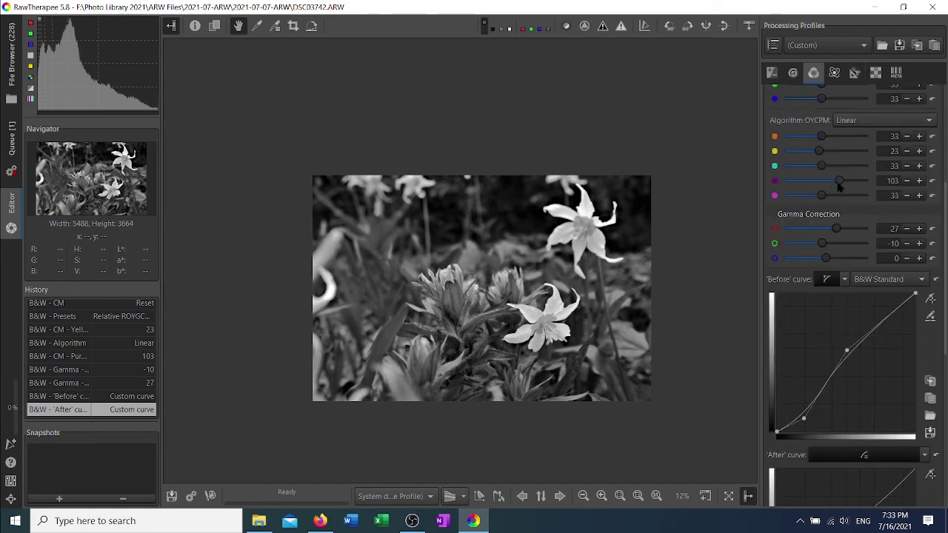
scroll(839, 186, "up", 5)
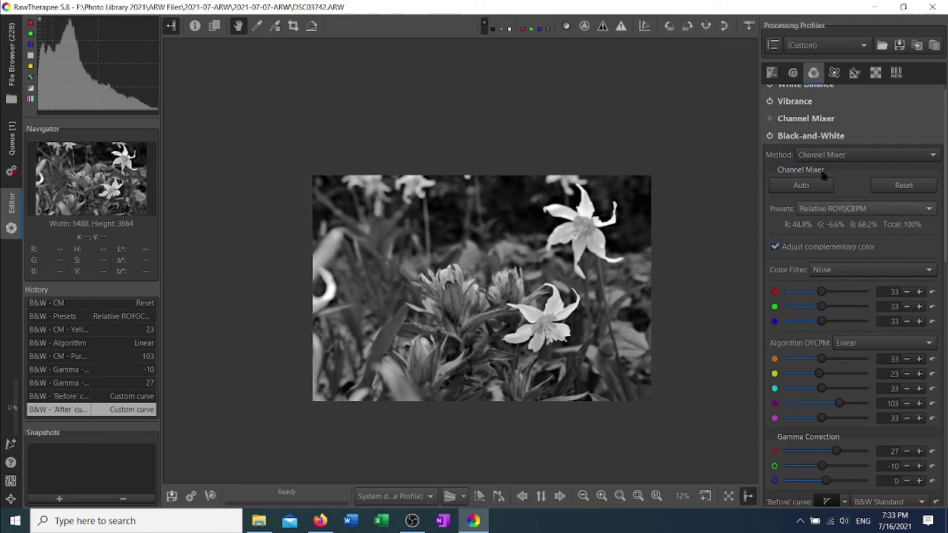
left_click(826, 155)
left_click(829, 142)
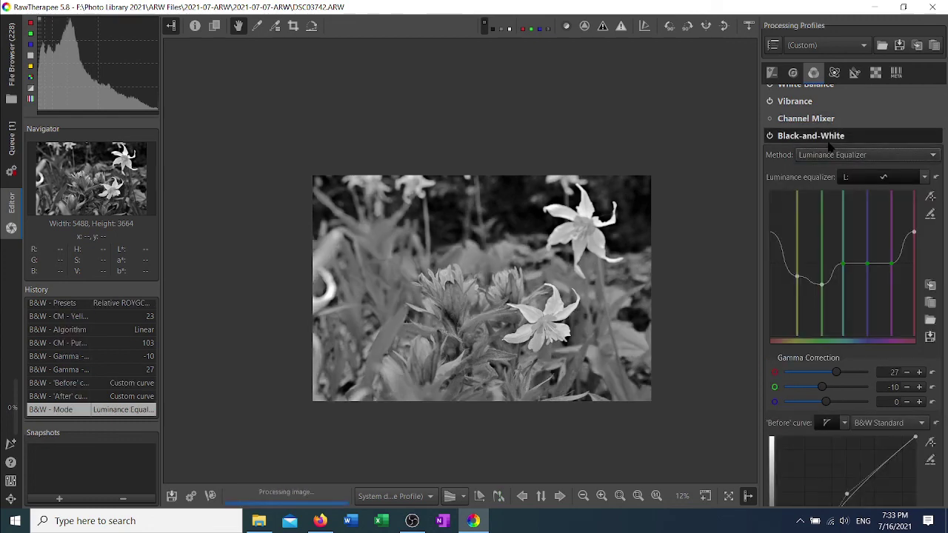
Reset the Before and After curves to straight lines.
scroll(874, 438, "down", 4)
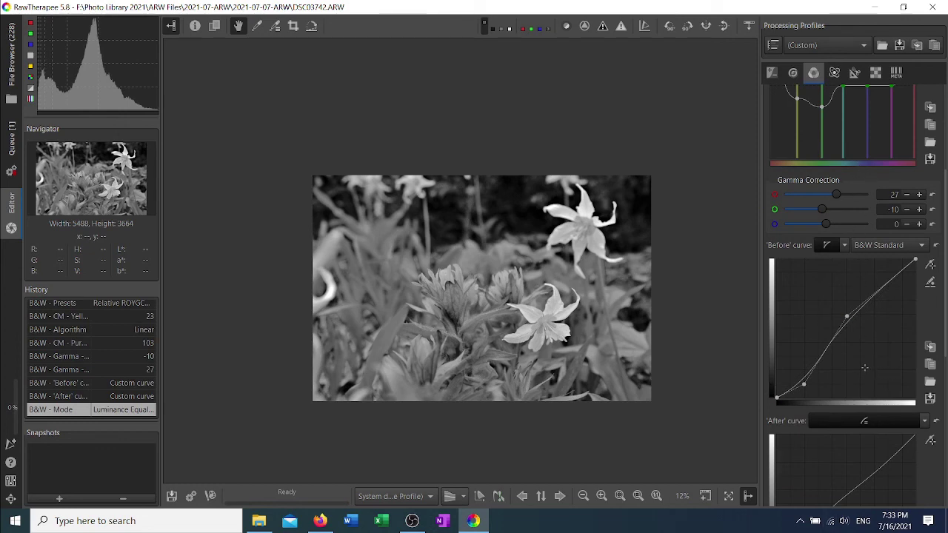
scroll(864, 367, "up", 5)
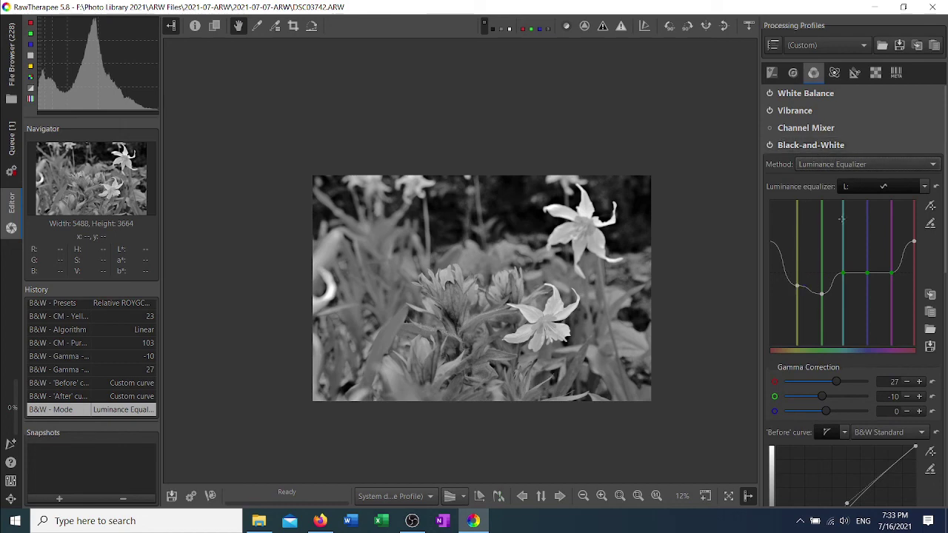
scroll(831, 356, "down", 10)
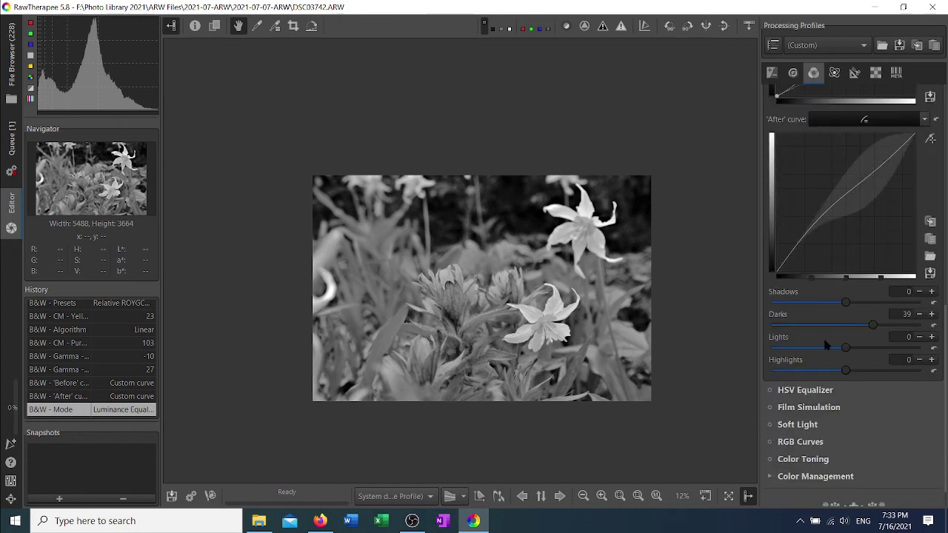
scroll(826, 344, "up", 8)
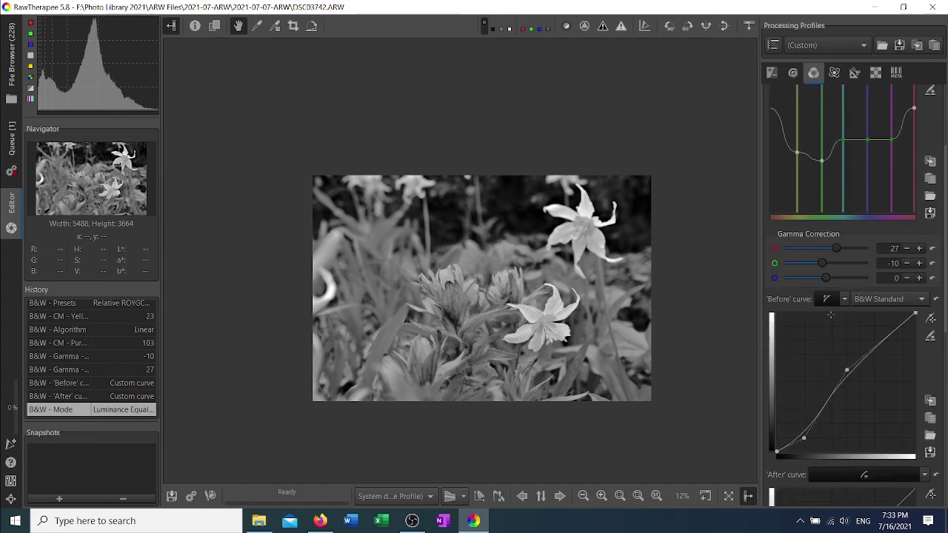
left_click(936, 299)
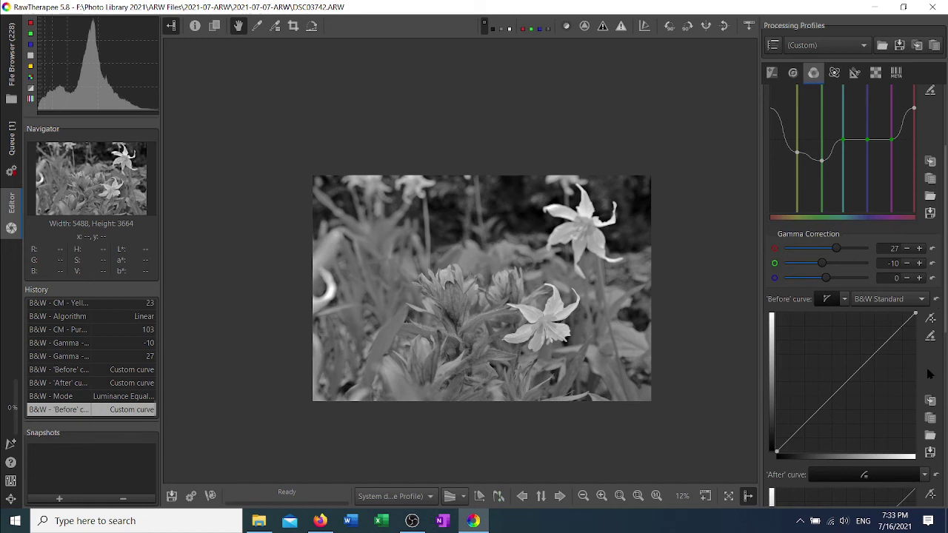
scroll(937, 302, "down", 4)
left_click(935, 297)
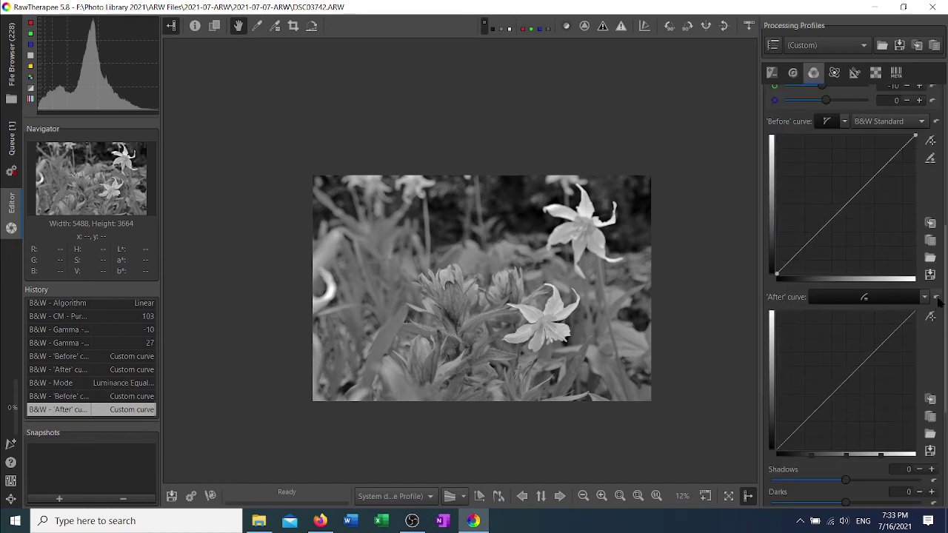
scroll(878, 314, "up", 4)
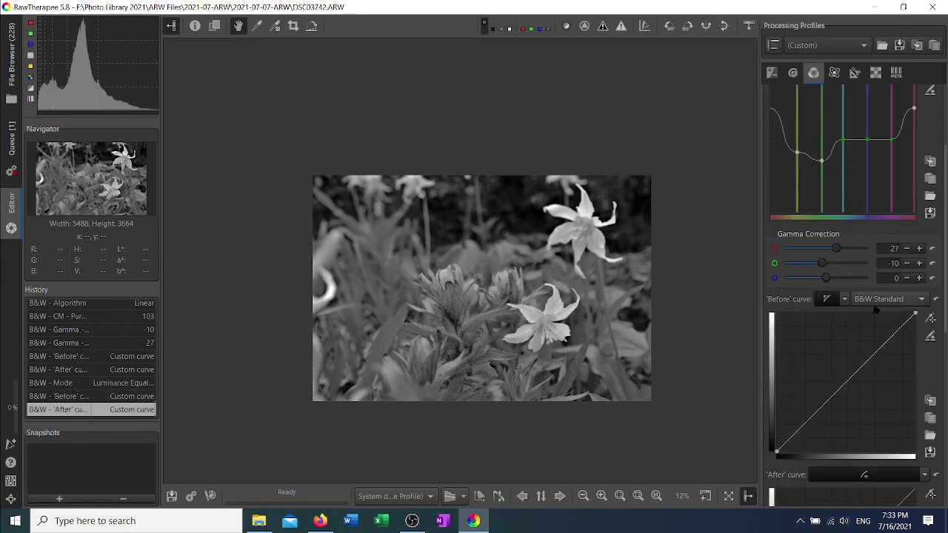